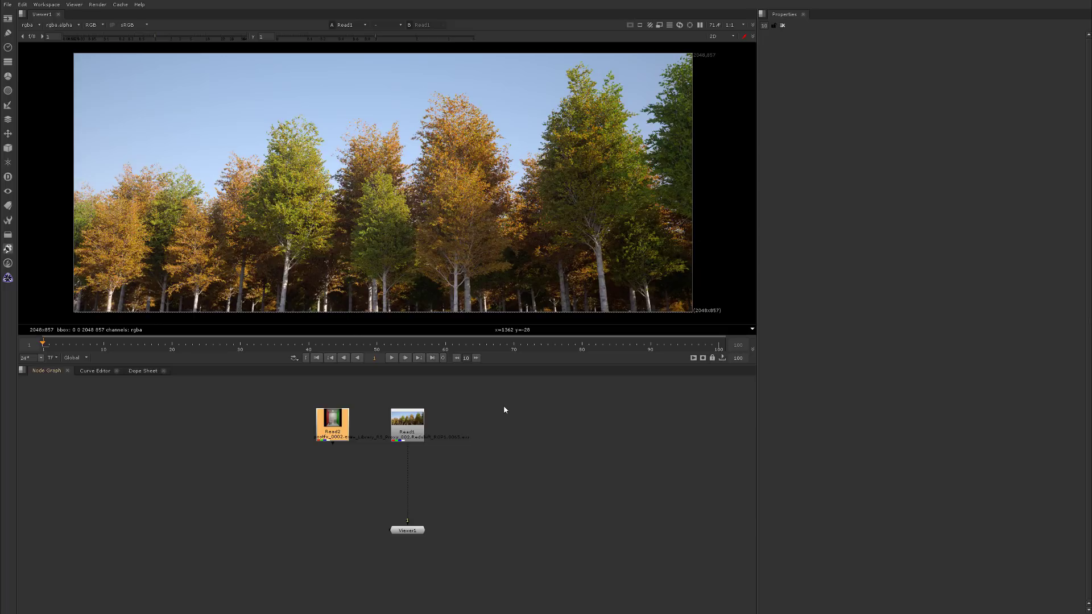
Step: Add an rsToneMappers node via 'rst' and insert it between Read1 and Viewer1
left_click_drag(486, 515, 537, 407)
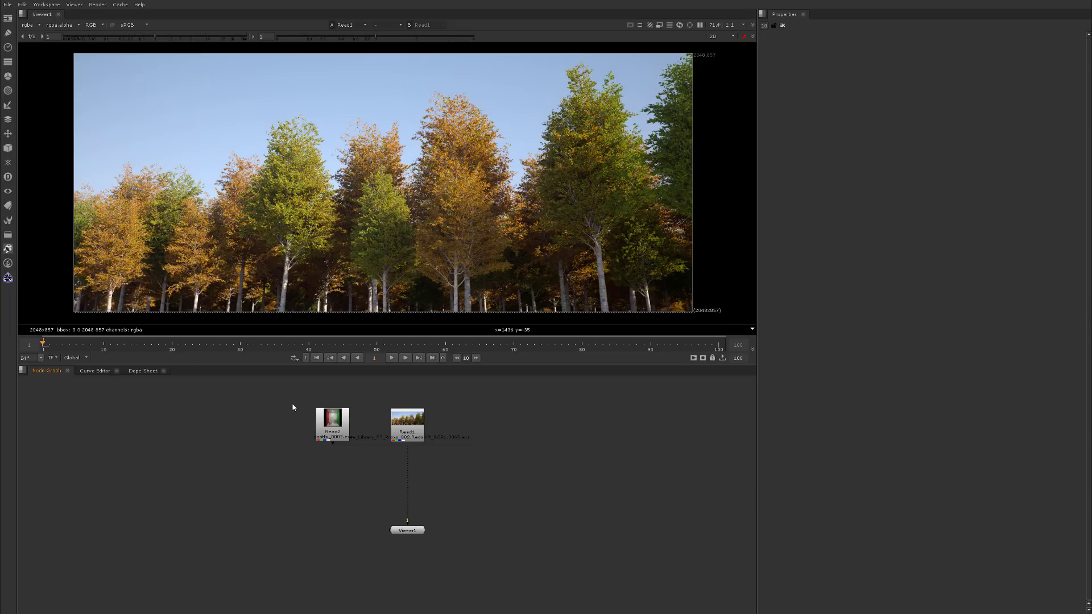
left_click_drag(285, 408, 254, 497)
key("Tab")
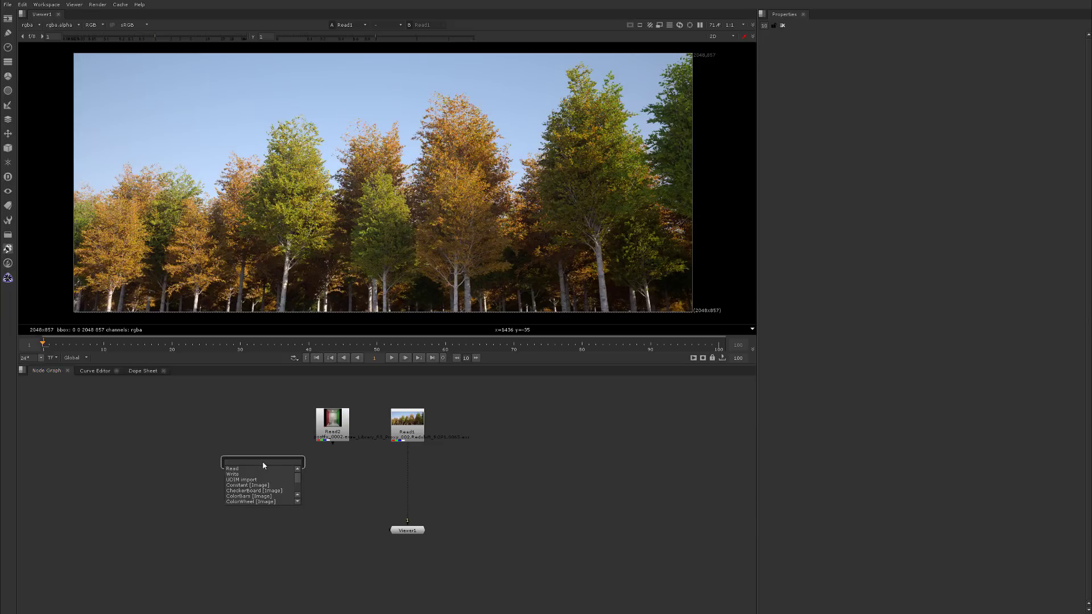
type("rs")
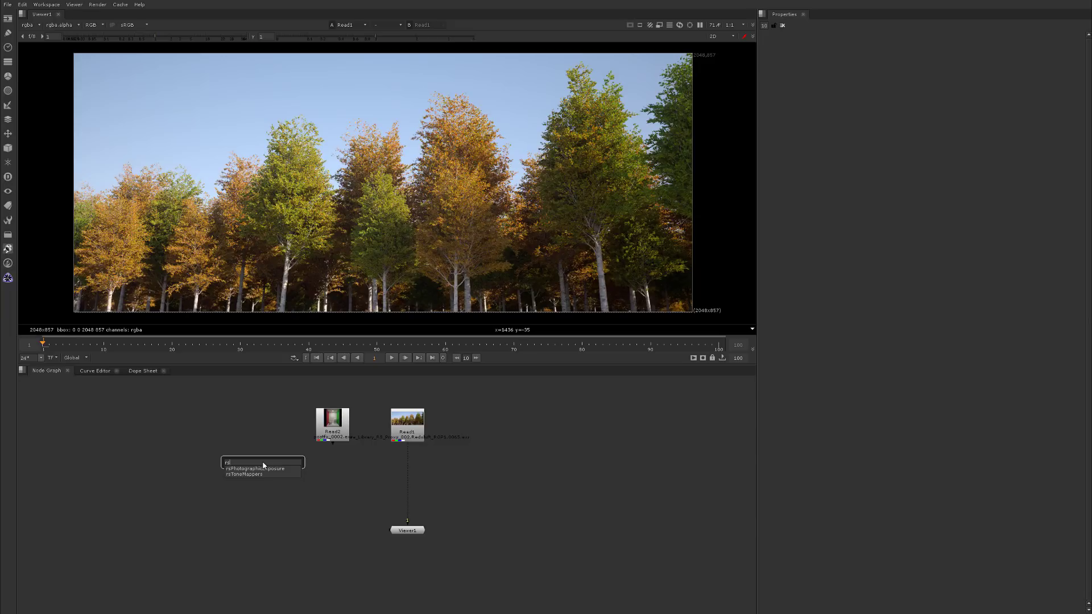
type("tographicExposure")
key("Return")
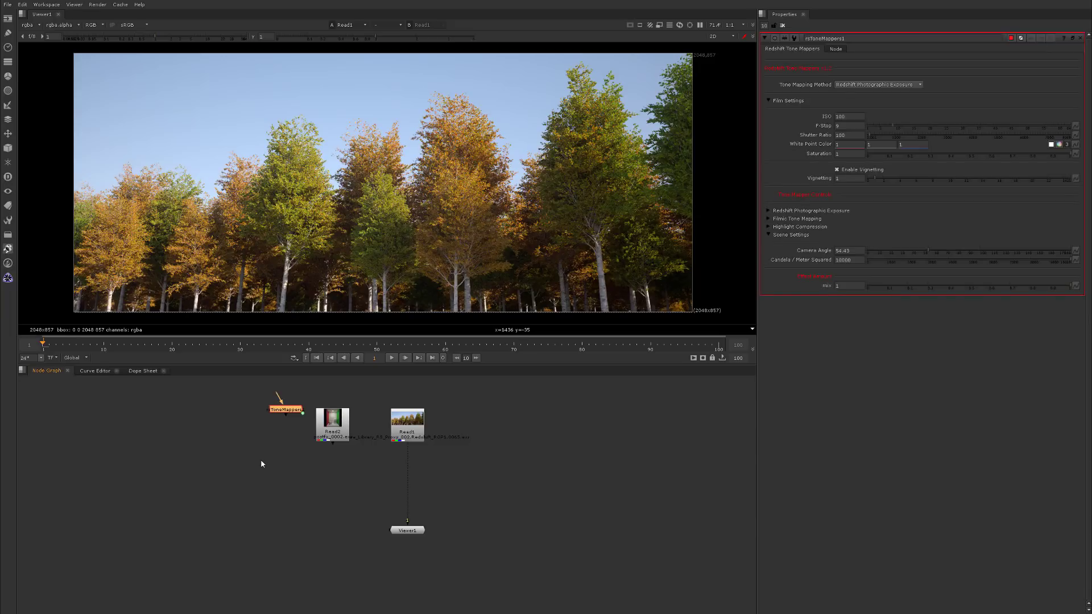
left_click_drag(280, 416, 407, 478)
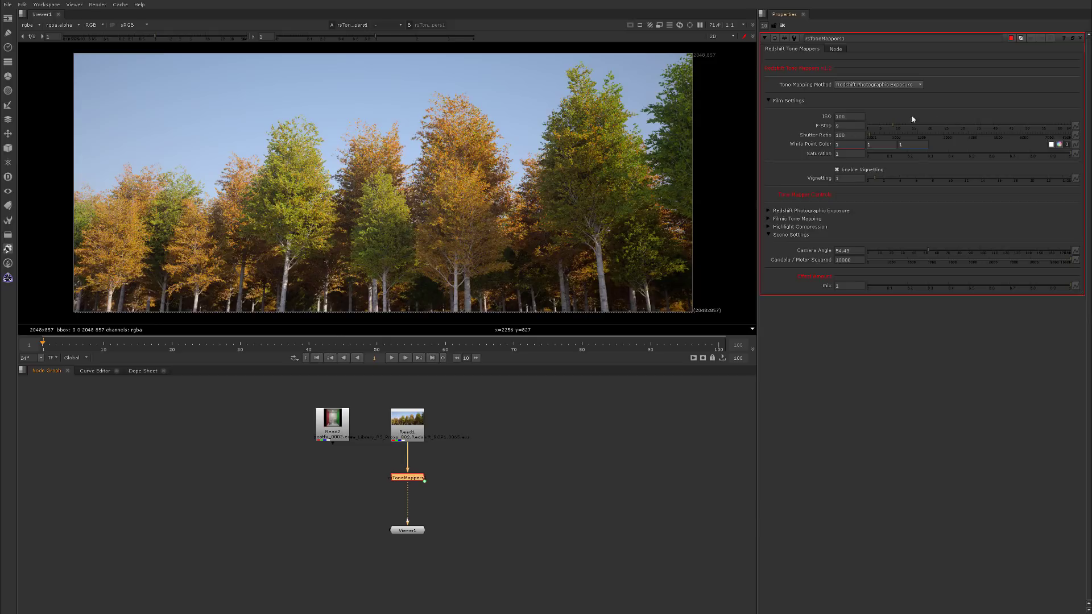
Step: Try ISO 250, return ISO to 100, and set the F-Stop to 9
left_click(880, 119)
key("Tab")
type("250")
key("Return")
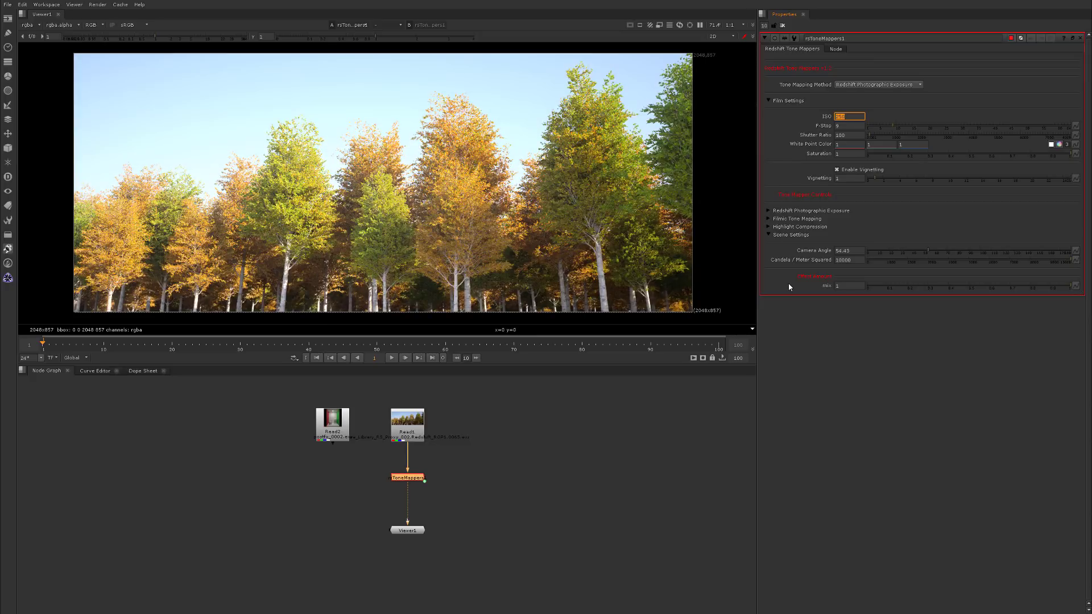
type("100")
key("Return")
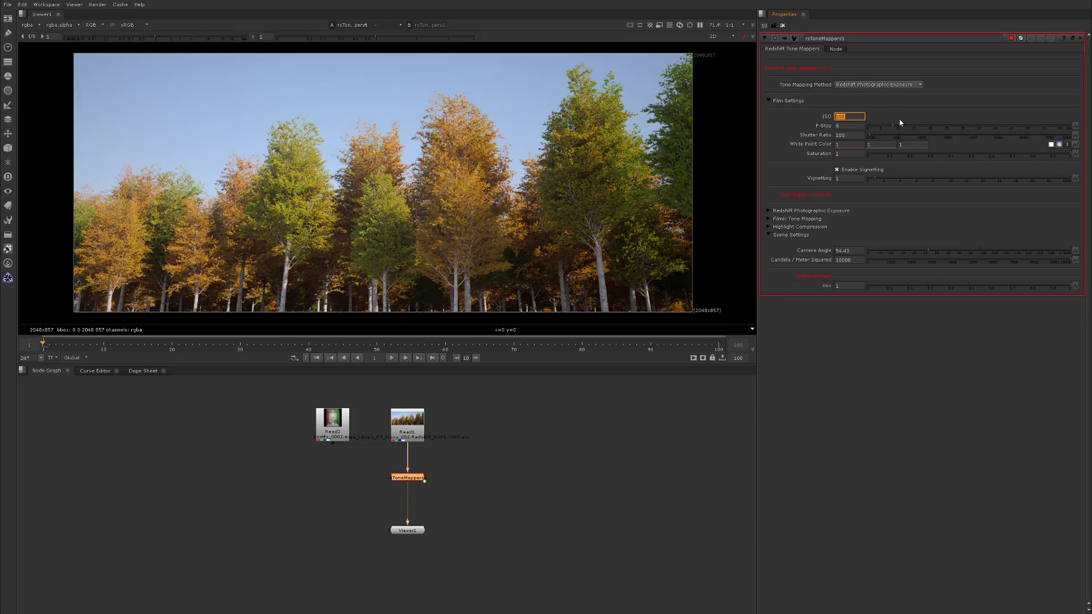
left_click_drag(896, 127, 884, 128)
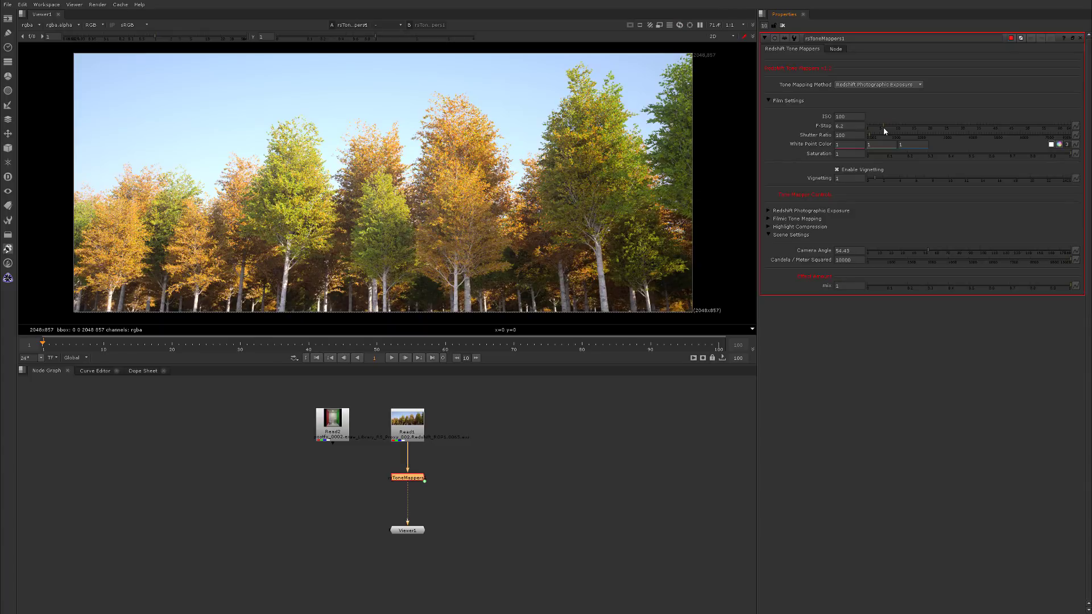
left_click(883, 126)
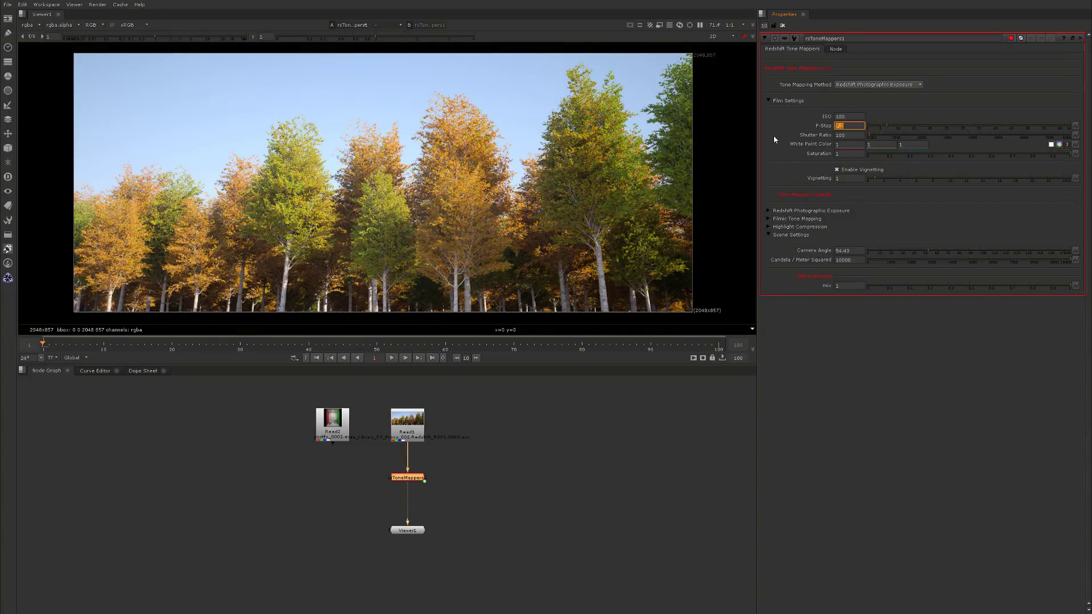
type("9")
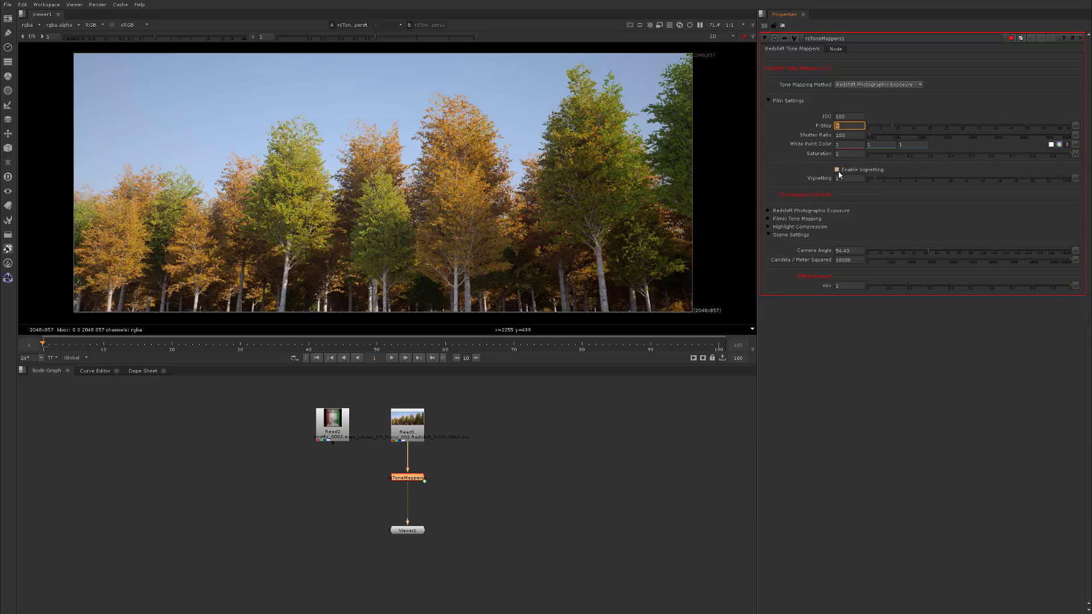
key("Return")
Step: Raise the vignetting amount and enable vignetting to darken the forest image's edges
left_click_drag(872, 178, 981, 180)
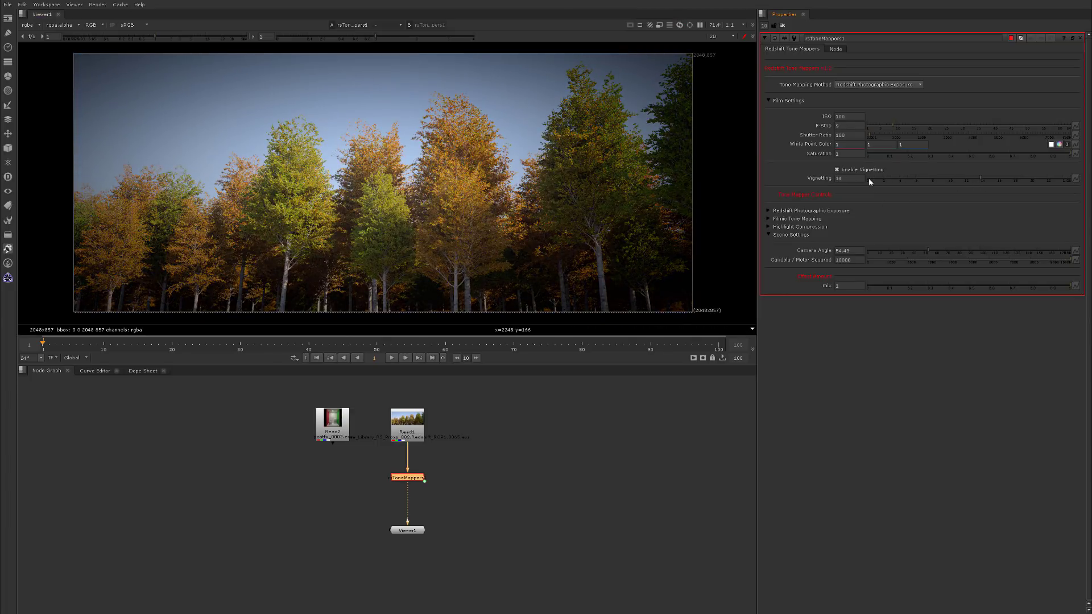
left_click(836, 170)
left_click(836, 170)
left_click(837, 170)
left_click(847, 178)
type("1")
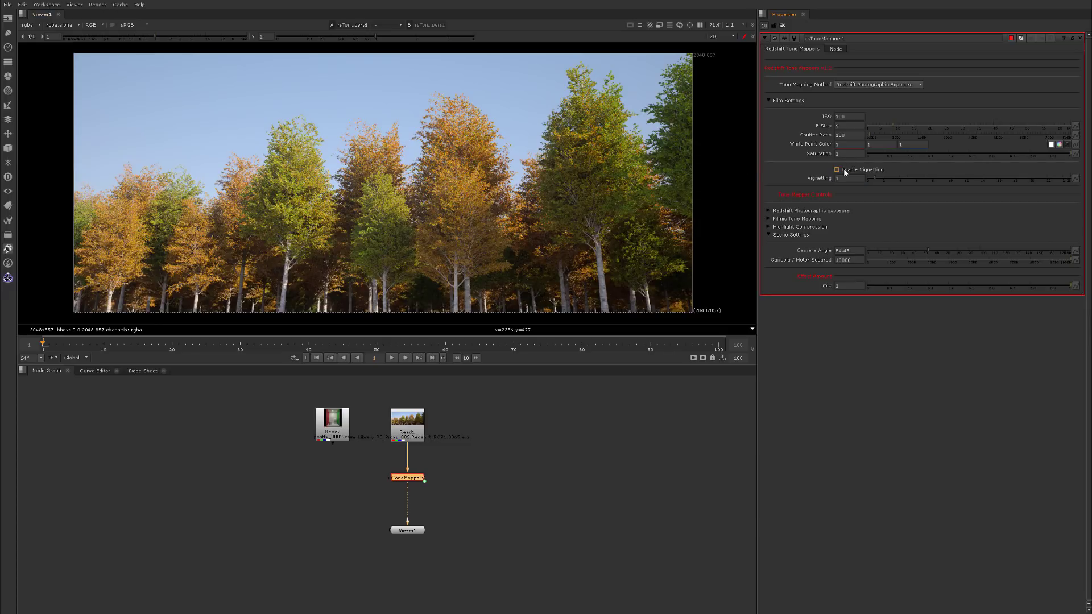
left_click(837, 169)
left_click(844, 178)
type("8")
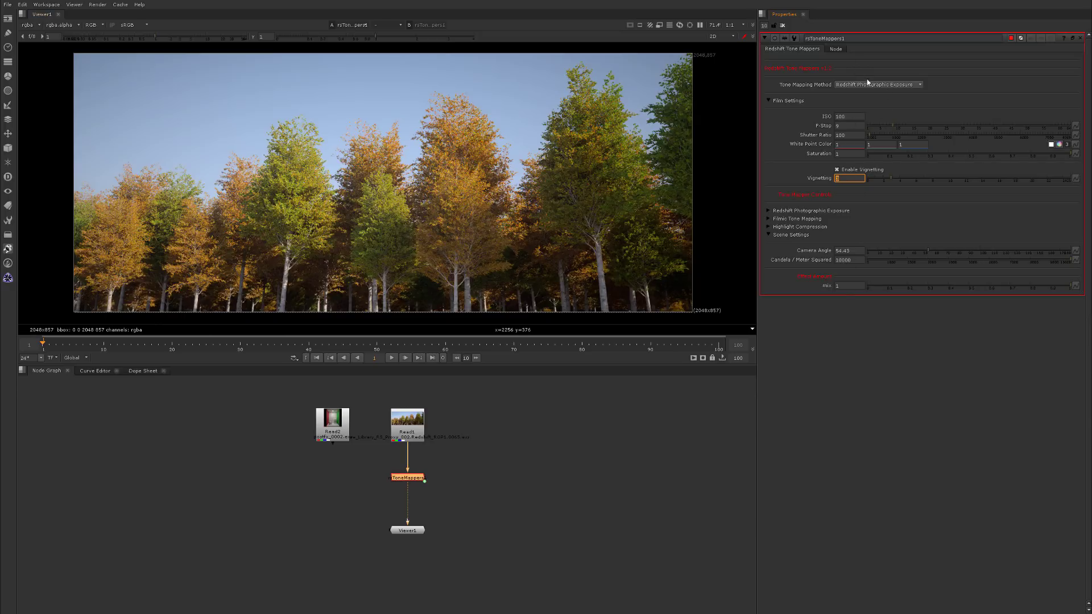
Step: Browse the four tone-mapping methods, keeping Redshift Photographic Exposure selected
left_click(849, 85)
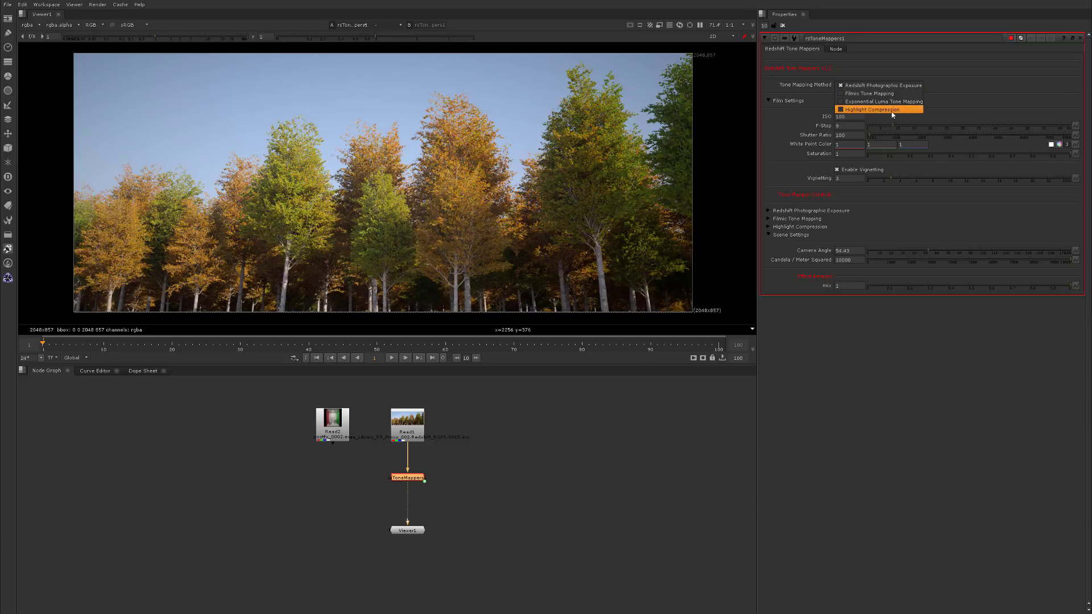
left_click(887, 86)
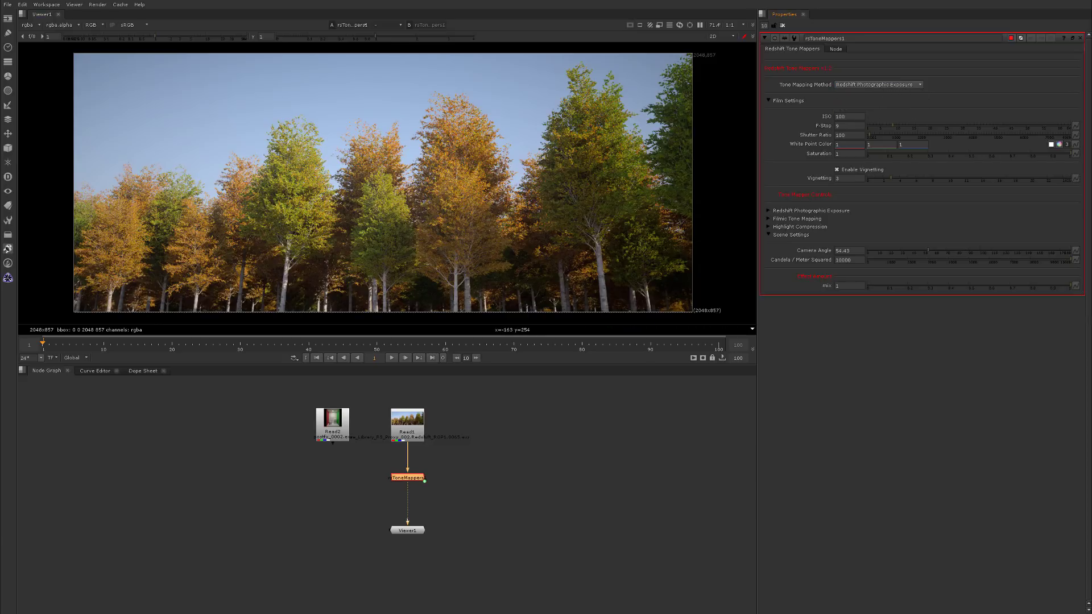
left_click(878, 85)
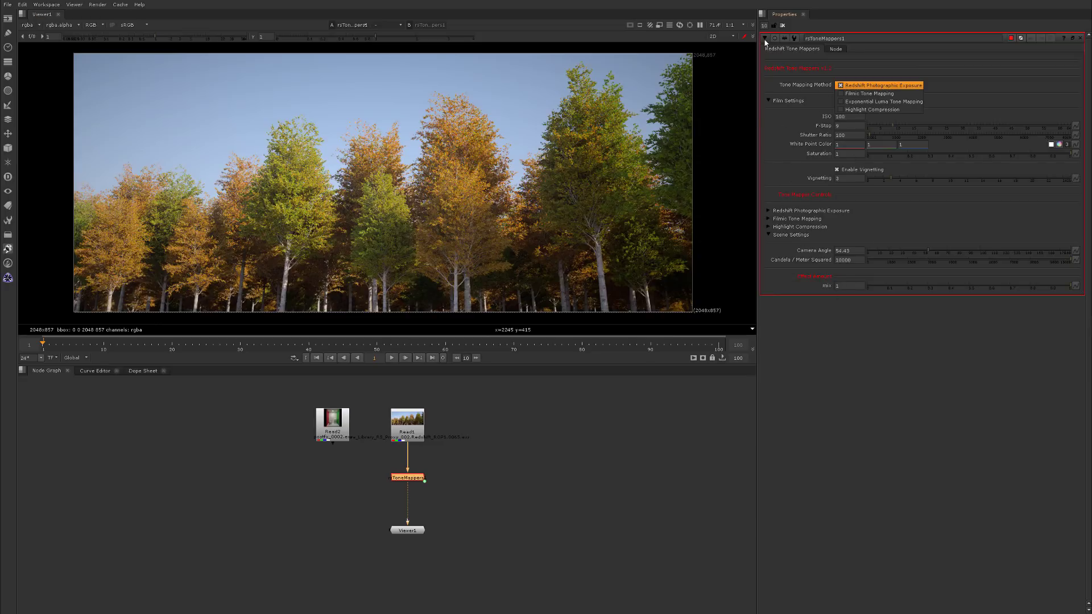
Step: Recheck the method list, leaving Redshift Photographic Exposure as the method
left_click(833, 404)
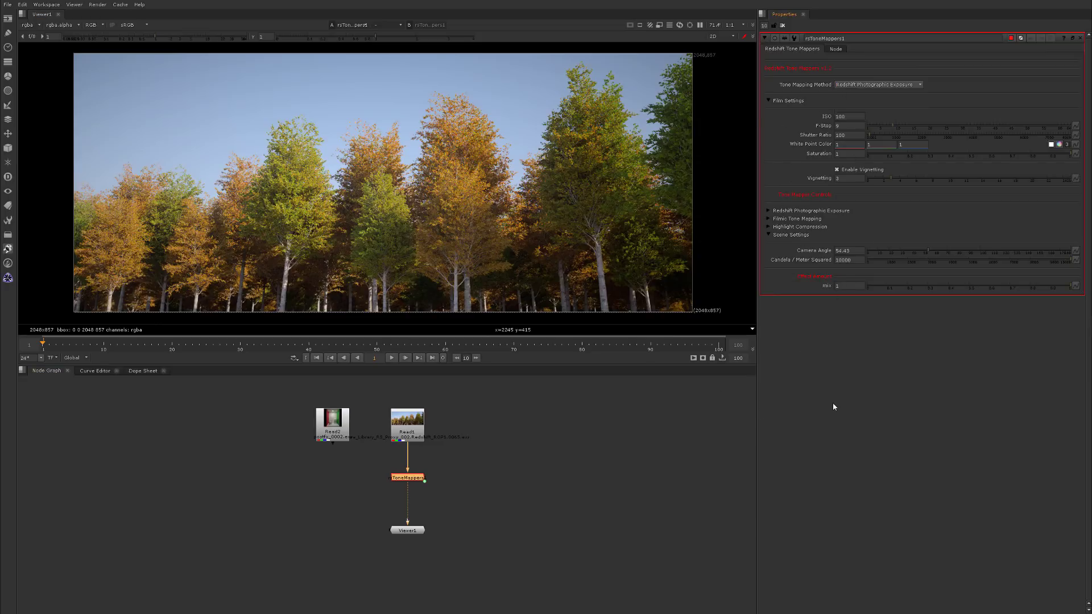
left_click(878, 84)
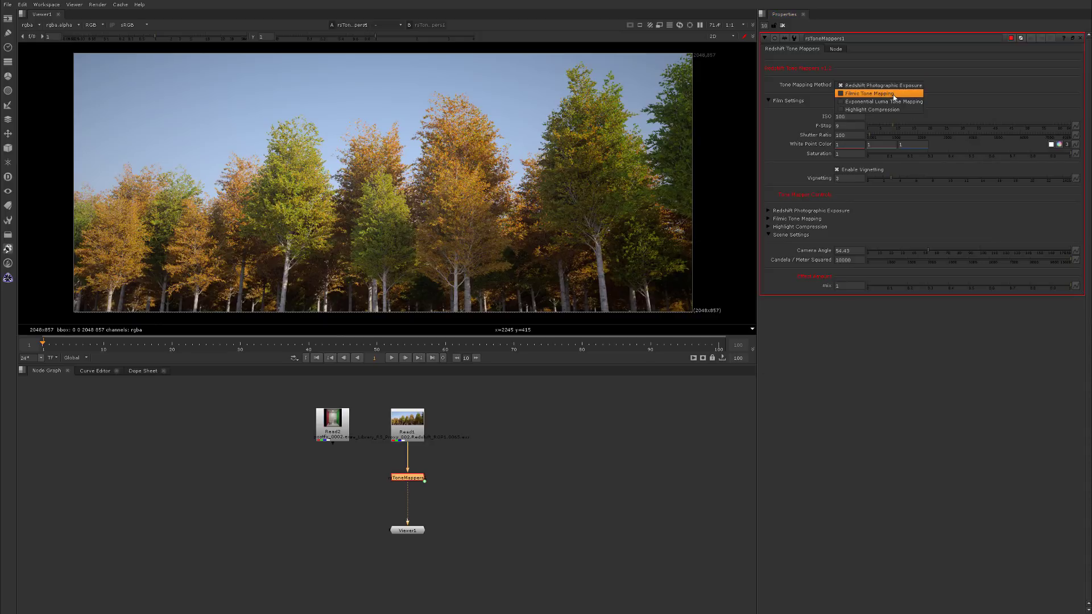
left_click(885, 86)
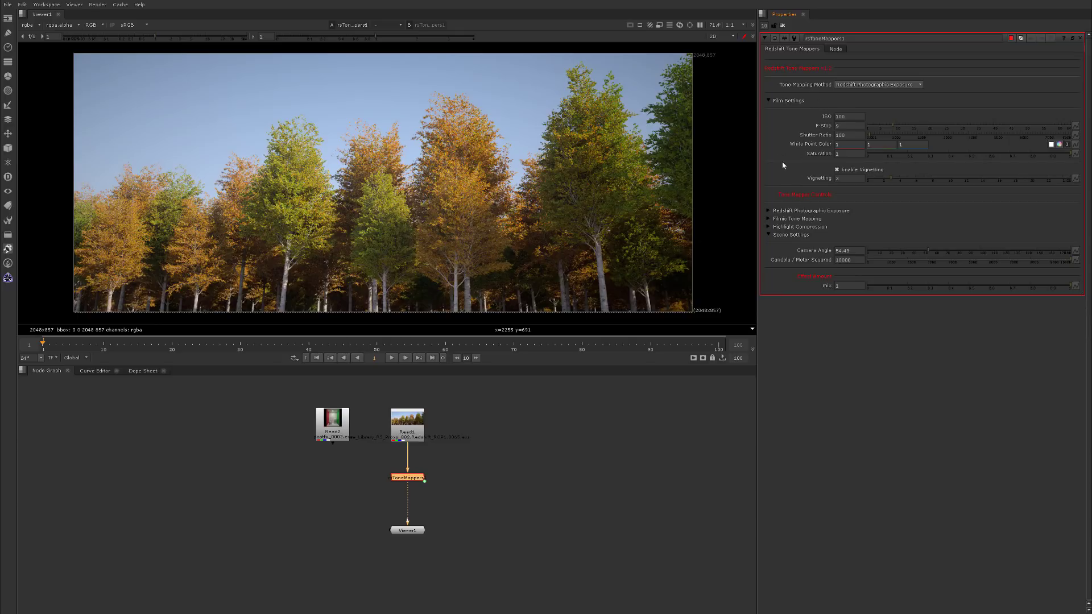
left_click(887, 85)
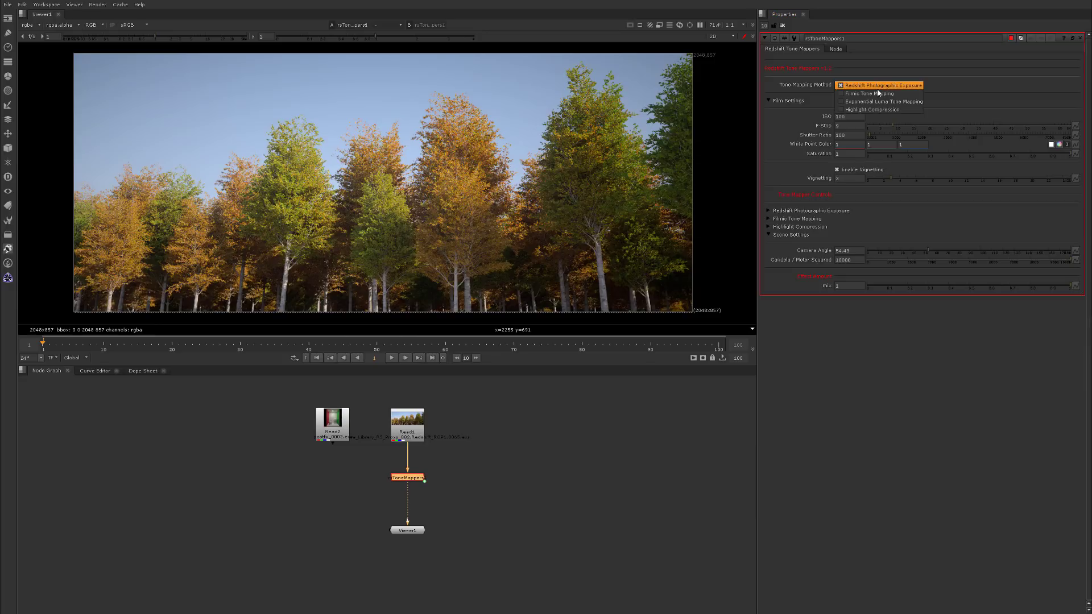
left_click(893, 86)
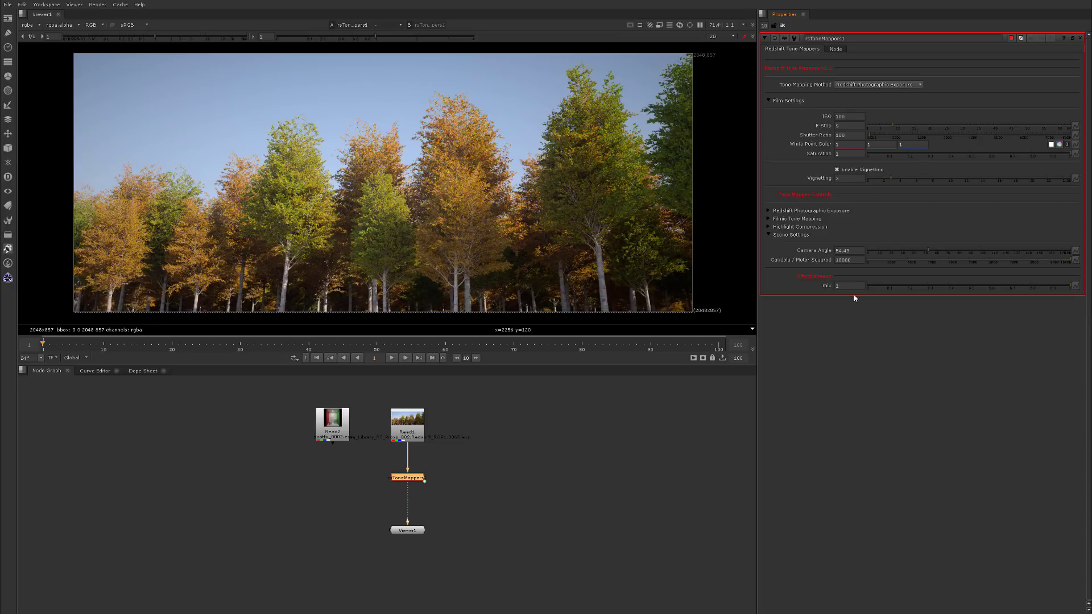
Step: Test a lower mix, restore it to 1, and expand the Redshift Photographic Exposure settings
scroll(1033, 289, "down", 1)
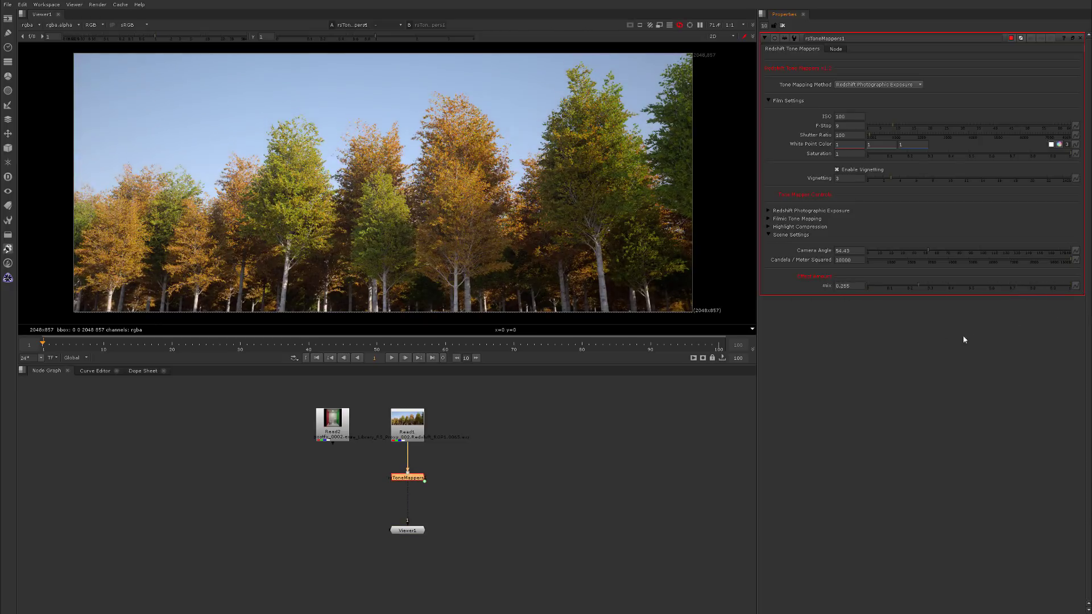
left_click(1041, 286)
left_click(1069, 287)
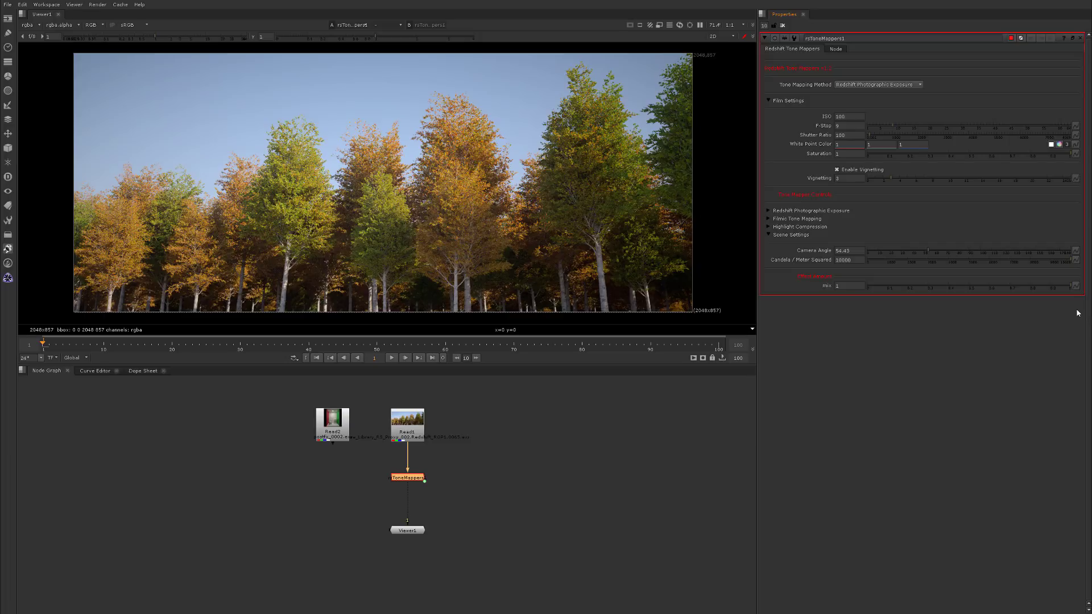
left_click(770, 211)
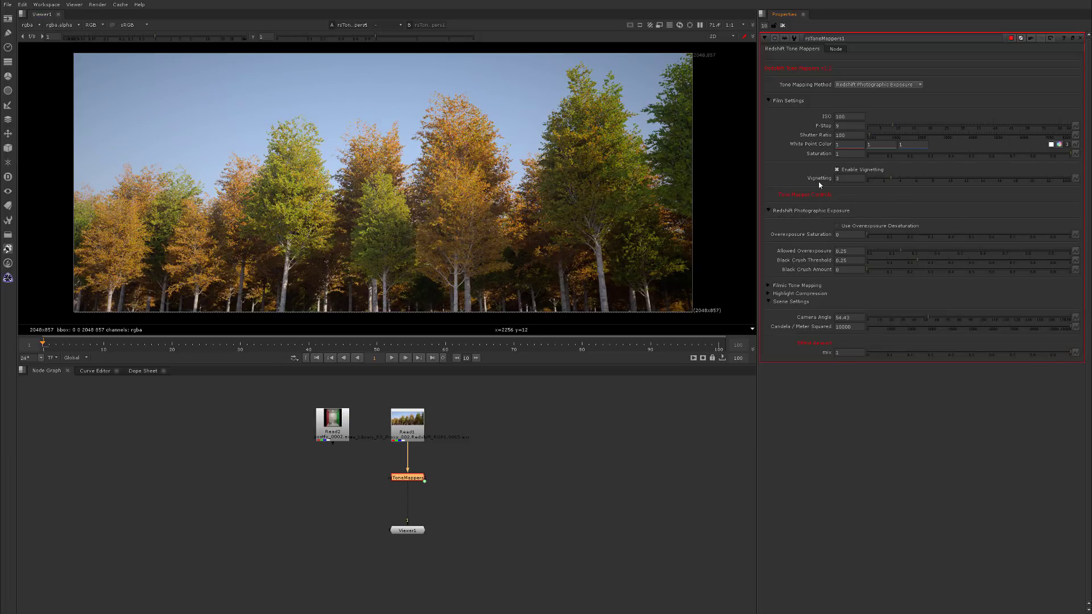
Step: Enable overexposure desaturation, set Allowed Overexposure 0.854 and Black Crush Threshold 0.225
left_click(843, 228)
left_click_drag(871, 237, 884, 238)
left_click_drag(1078, 244, 775, 248)
left_click_drag(919, 256, 890, 254)
left_click_drag(890, 251, 1036, 264)
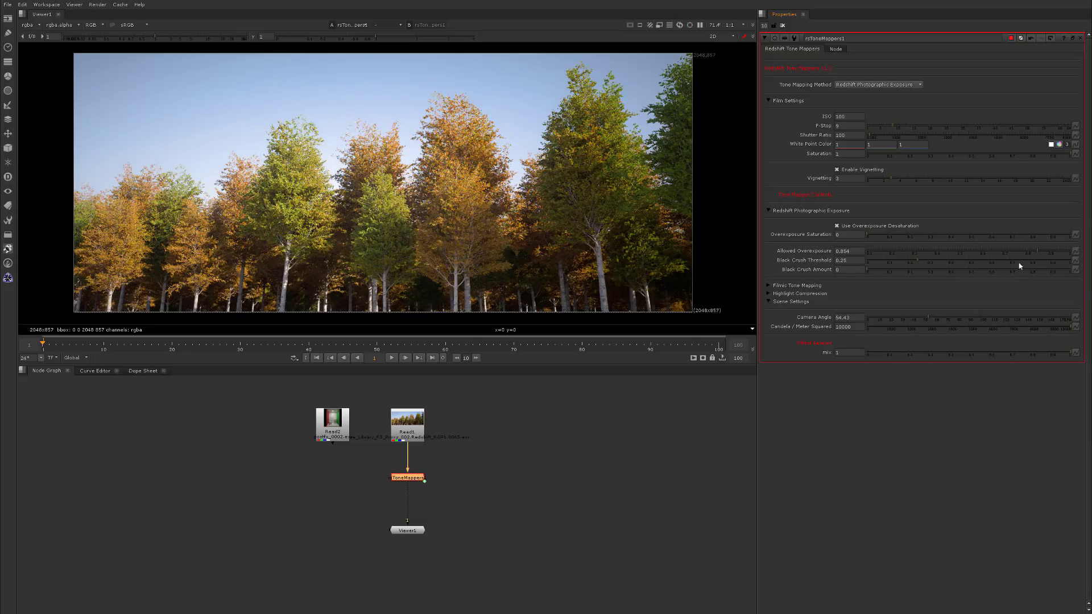
left_click_drag(871, 270, 731, 272)
Step: Switch to Filmic Tone Mapping, lower the shoulder strength, and test reduced saturation
left_click(768, 211)
left_click(888, 84)
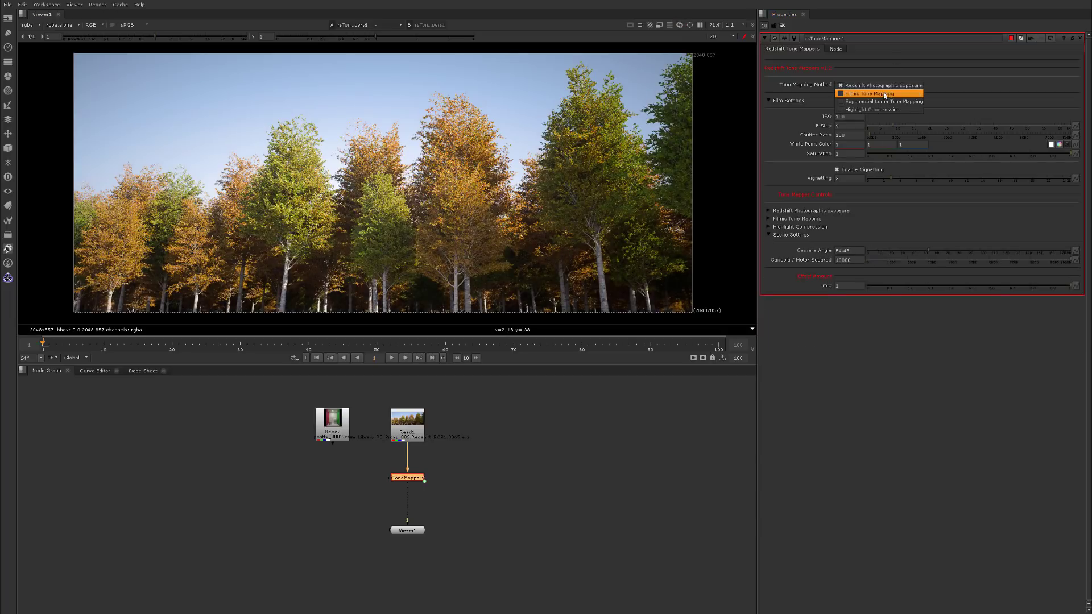
left_click(877, 94)
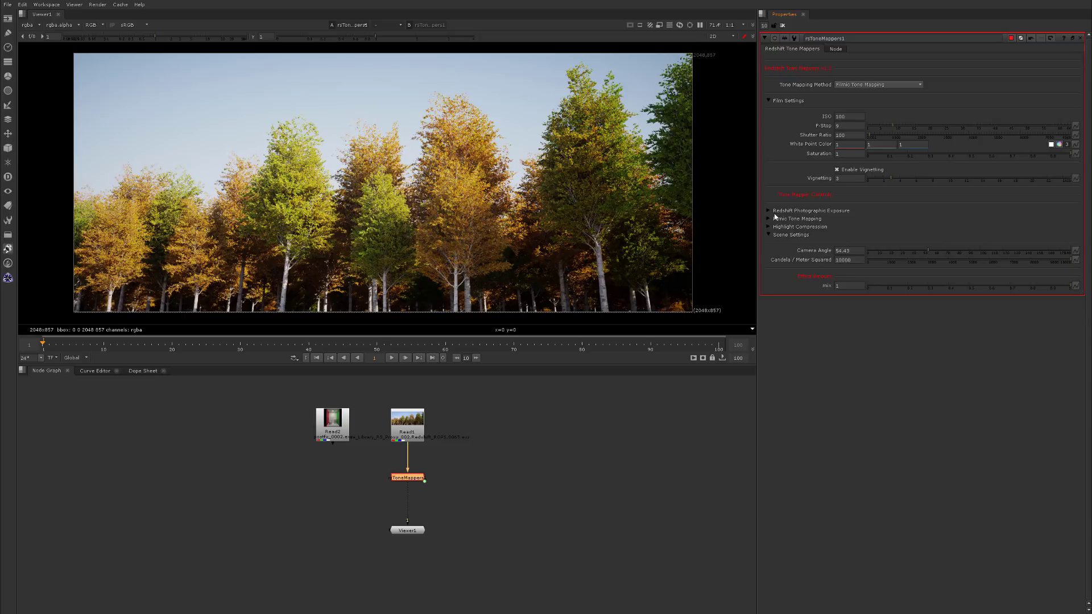
left_click(769, 218)
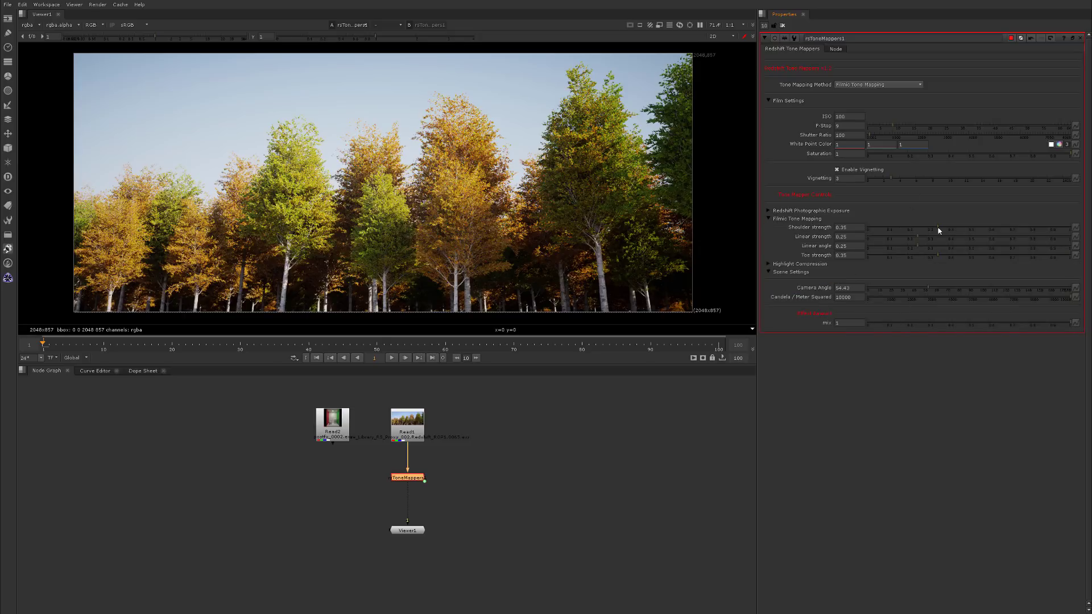
left_click_drag(930, 228, 894, 259)
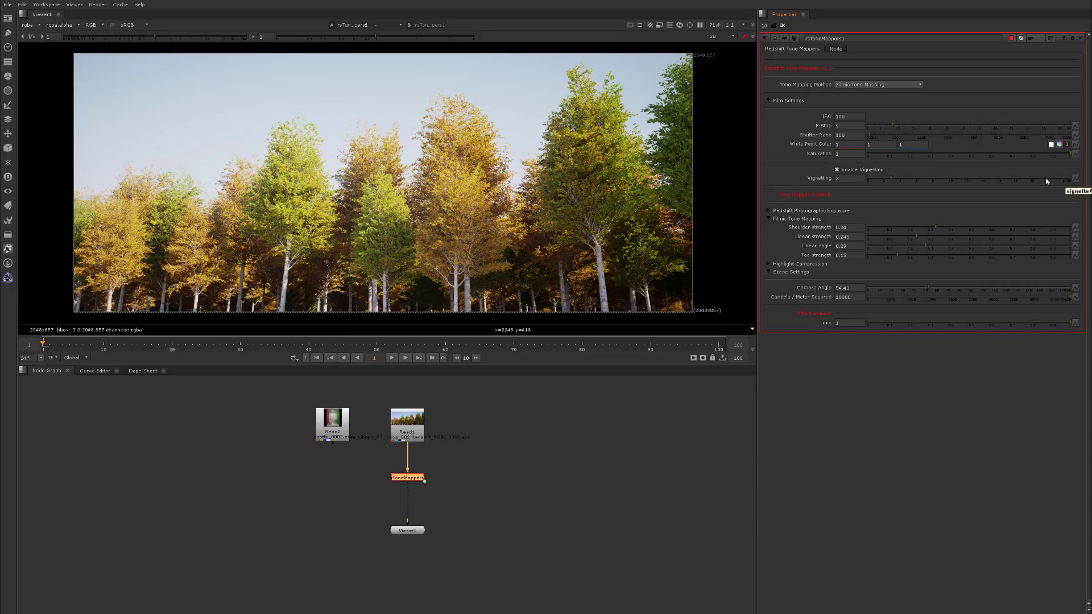
left_click(964, 156)
left_click_drag(980, 157, 1069, 157)
Step: Switch to Exponential Luma Tone Mapping, hide the Filmic settings, and lower the F-Stop to 6.2
left_click(876, 85)
left_click(875, 97)
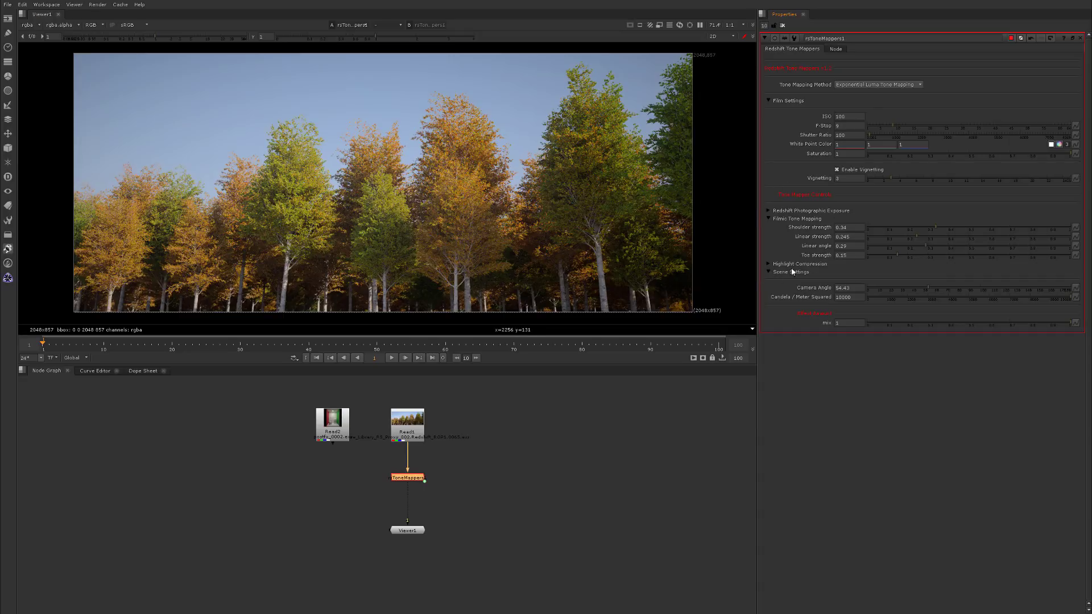
left_click(771, 218)
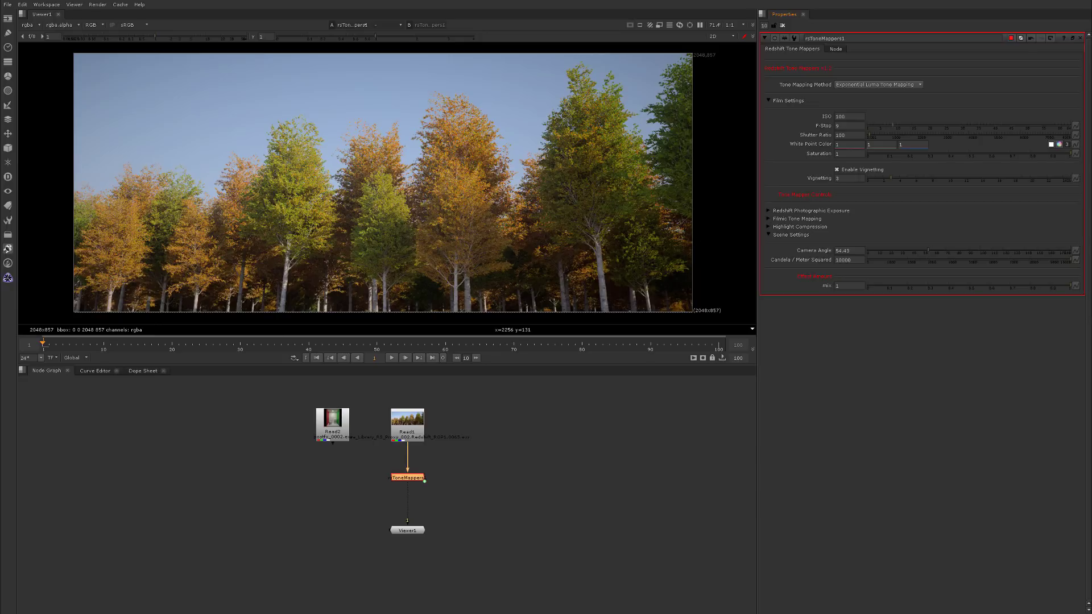
left_click(885, 84)
left_click(882, 86)
mouse_move(891, 125)
left_mouse_down()
mouse_move(913, 127)
mouse_move(885, 137)
left_mouse_up()
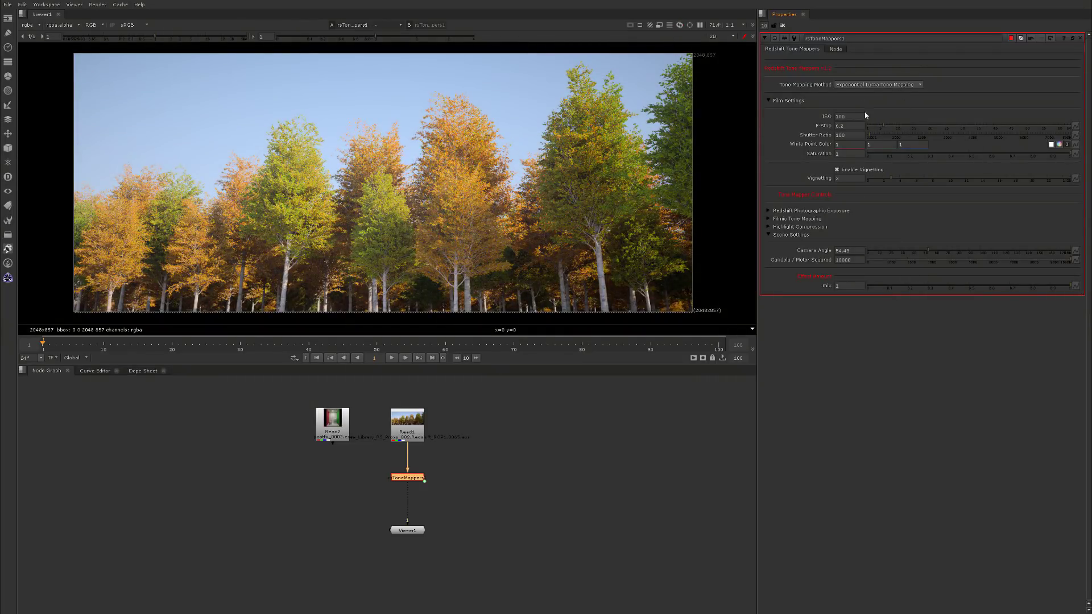
left_click(883, 86)
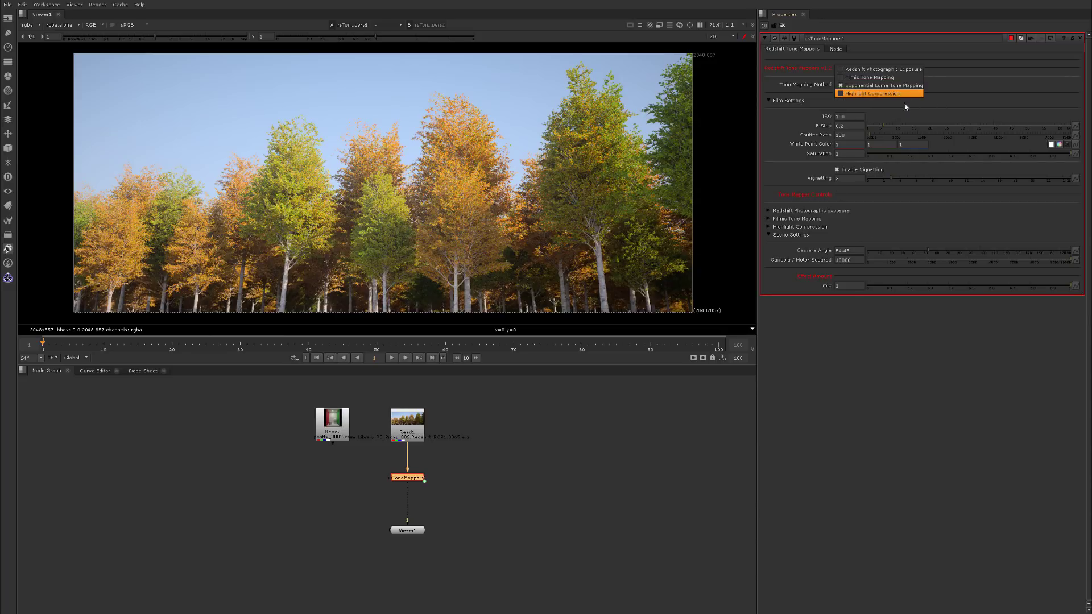
Step: Switch to Highlight Compression and set its compression strength to 1.7
left_click(876, 105)
left_click(874, 86)
left_click(876, 94)
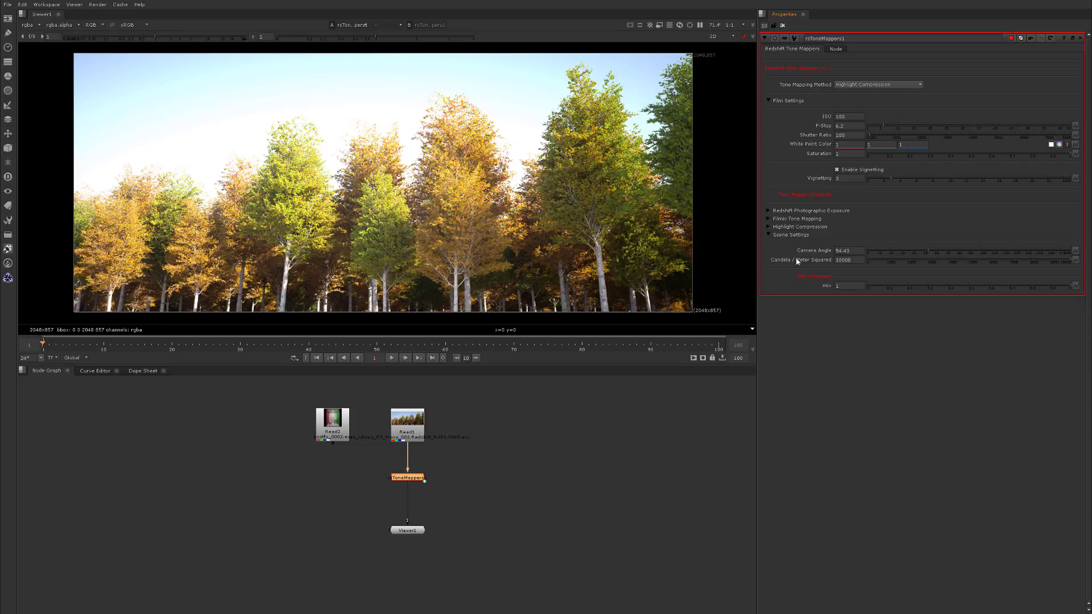
left_click(768, 228)
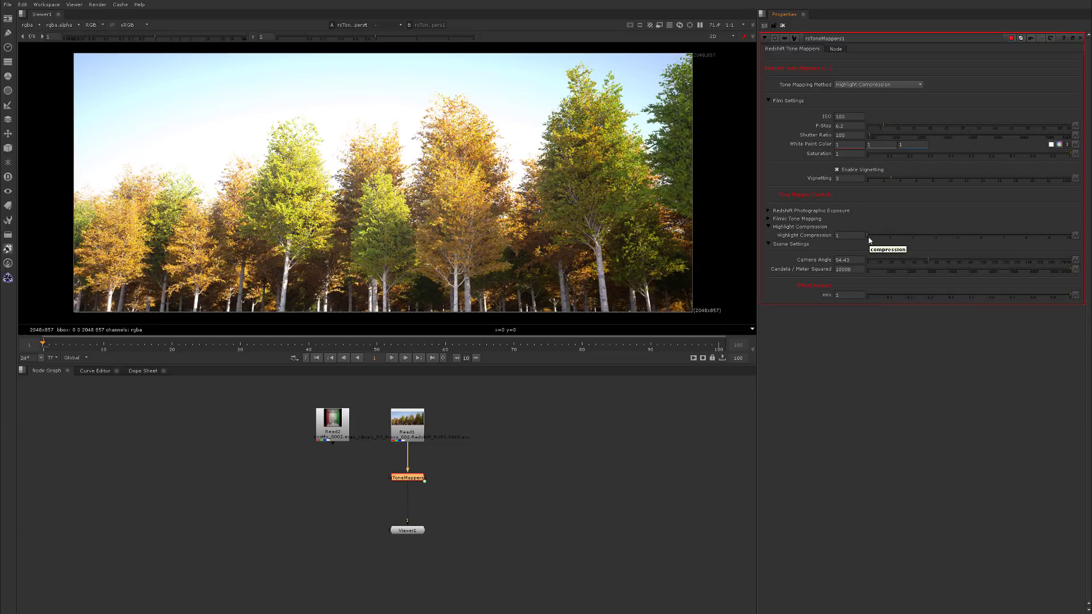
mouse_move(878, 238)
left_mouse_down()
mouse_move(948, 245)
mouse_move(858, 243)
mouse_move(921, 244)
mouse_move(881, 246)
left_mouse_up()
Step: Review the Photographic Exposure and Filmic settings, then select the Cornell box Read2 node
left_click(769, 210)
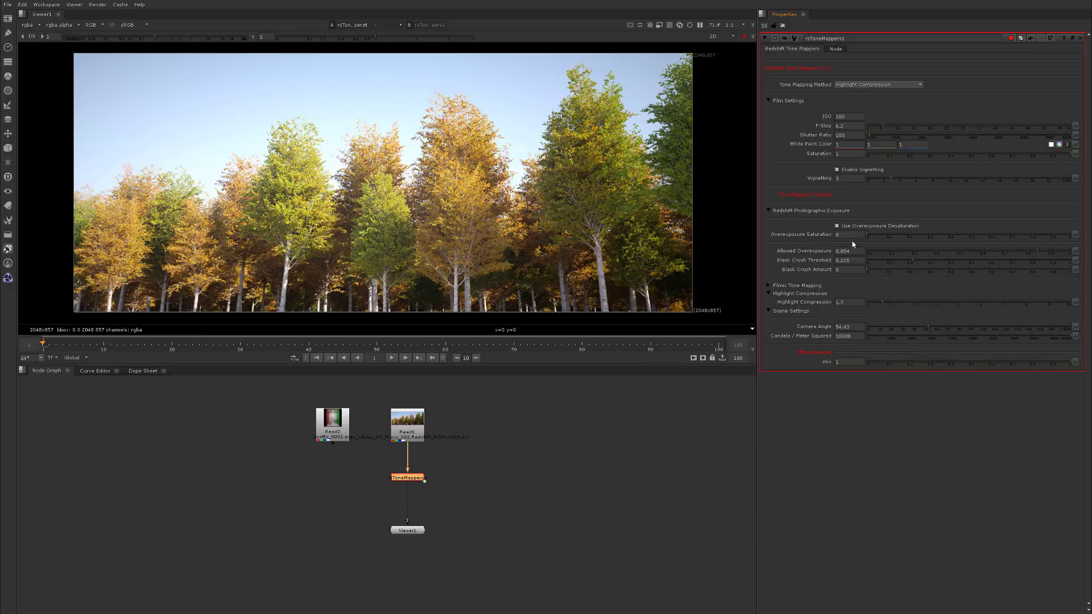
left_click(768, 211)
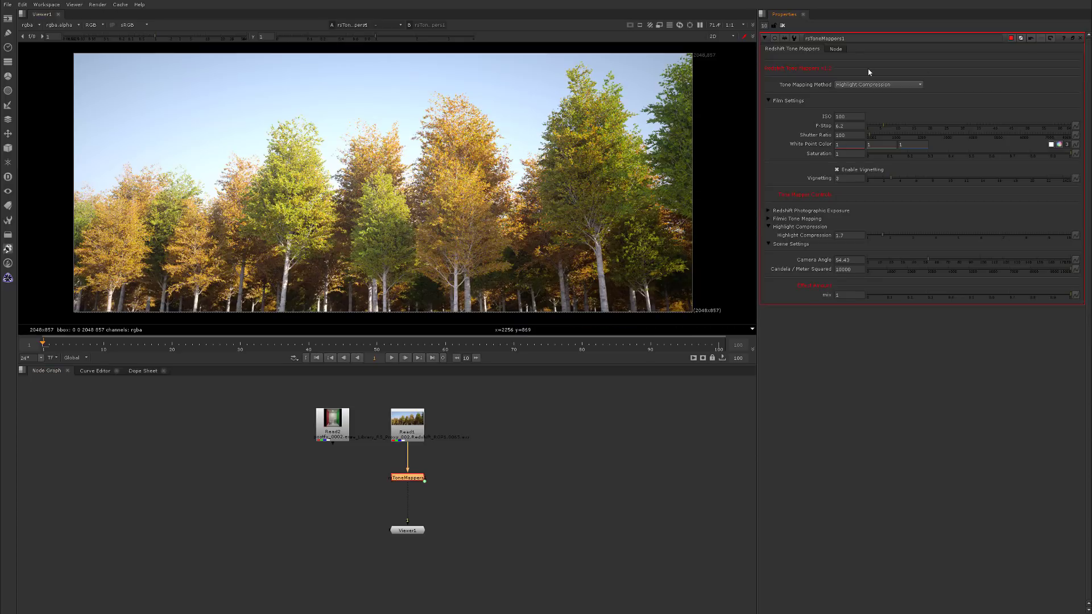
left_click(867, 85)
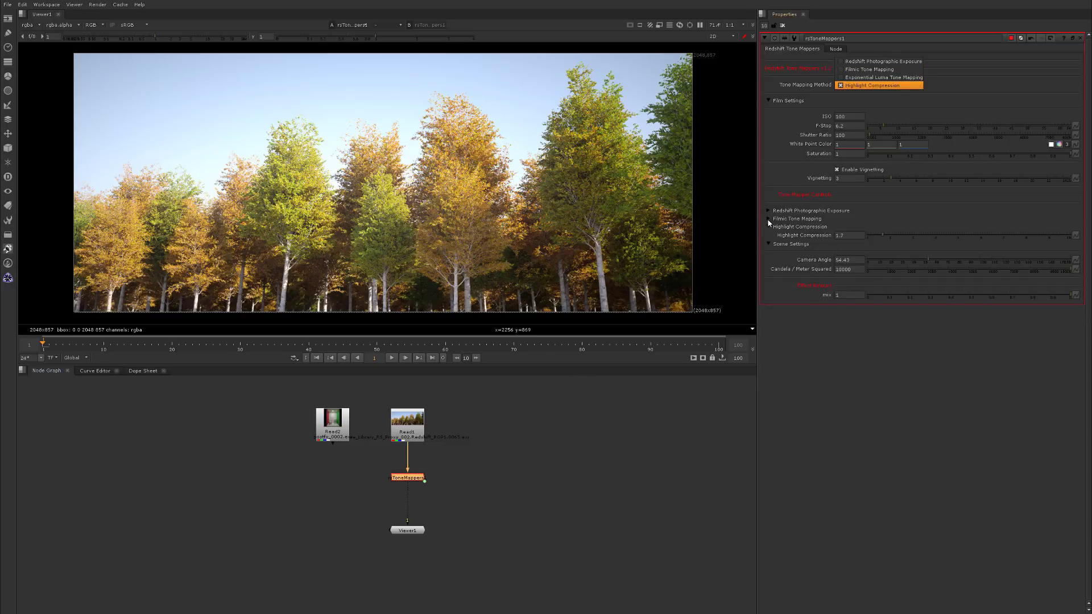
left_click(769, 219)
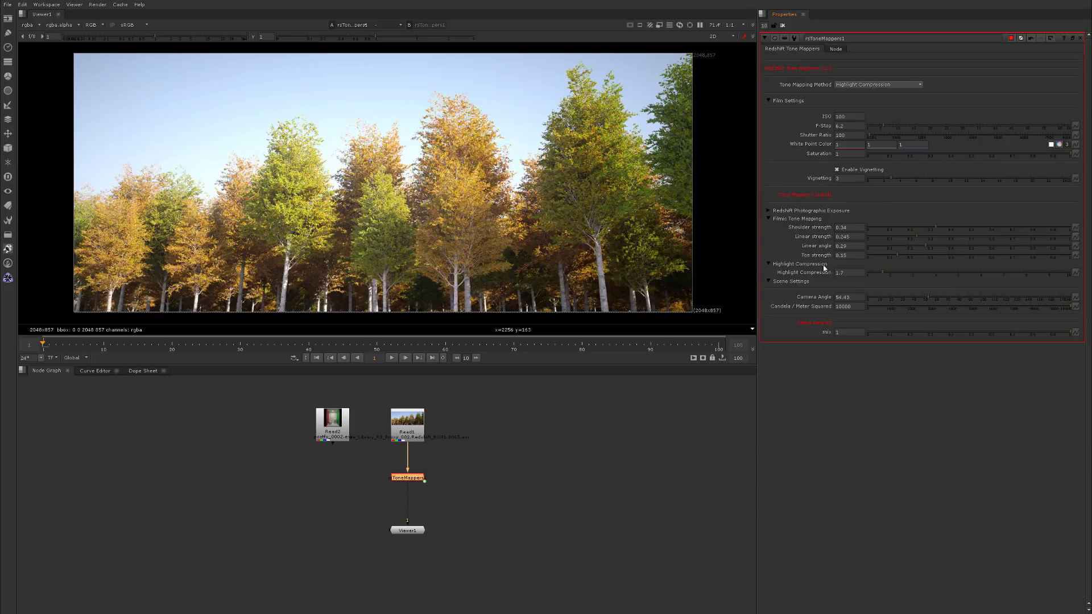
left_click(330, 429)
Step: Insert the tone mapper after Read2 and frame the tone-mapped Cornell box in an enlarged viewer
key("1")
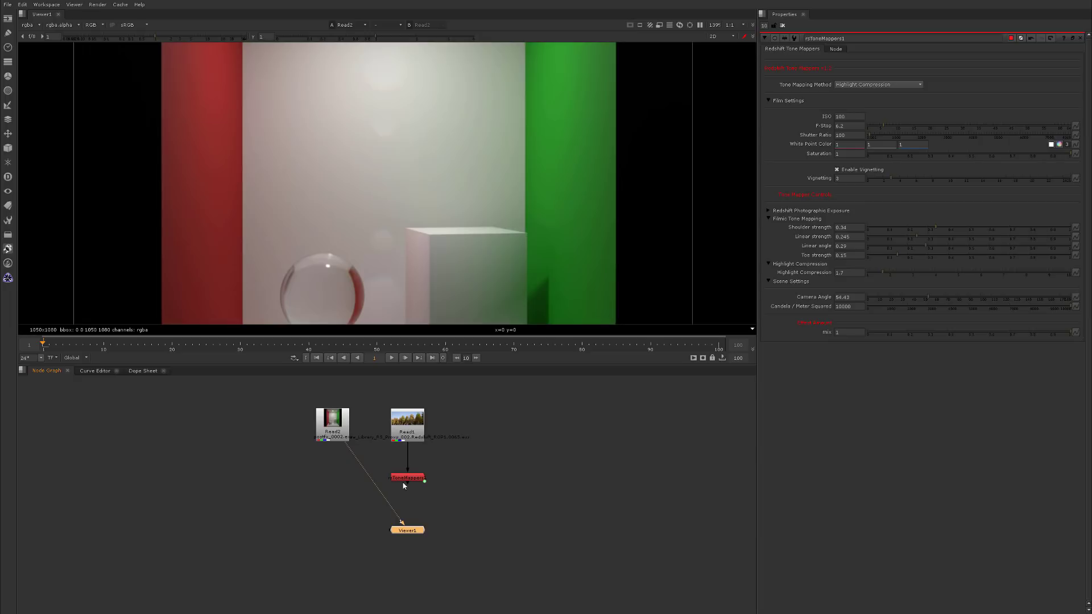
mouse_move(409, 479)
left_mouse_down()
mouse_move(369, 465)
mouse_move(410, 462)
mouse_move(409, 473)
mouse_move(406, 459)
mouse_move(393, 455)
mouse_move(411, 486)
left_mouse_up()
key("1")
scroll(420, 186, "down", 3)
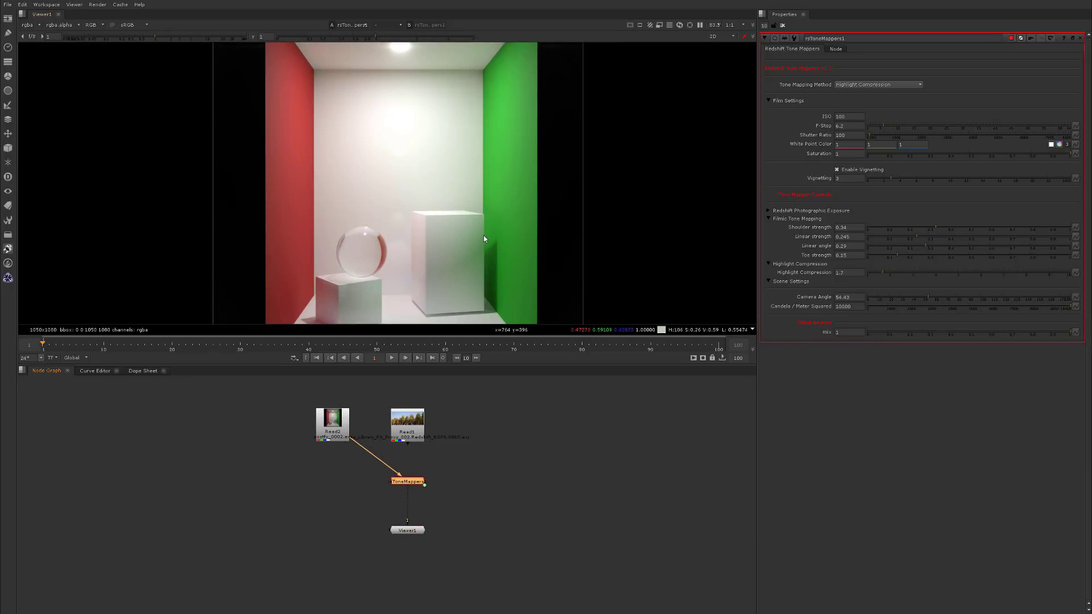
left_click_drag(446, 365, 445, 459)
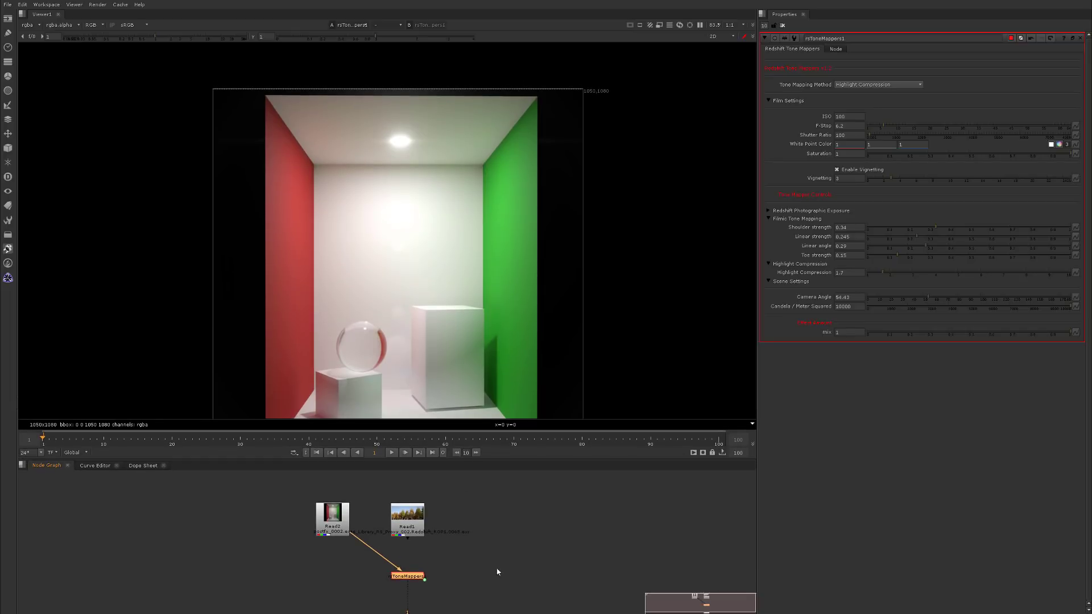
middle_click_drag(492, 562, 483, 530)
middle_click_drag(436, 214, 420, 146)
scroll(419, 146, "up", 2)
key("f")
middle_click_drag(380, 211, 387, 75)
scroll(438, 274, "up", 3)
middle_click_drag(438, 271, 453, 195)
Step: Raise the F-Stop to 15.8 and set Highlight Compression back to 1
mouse_move(891, 131)
left_mouse_down()
mouse_move(908, 130)
mouse_move(897, 130)
left_mouse_up()
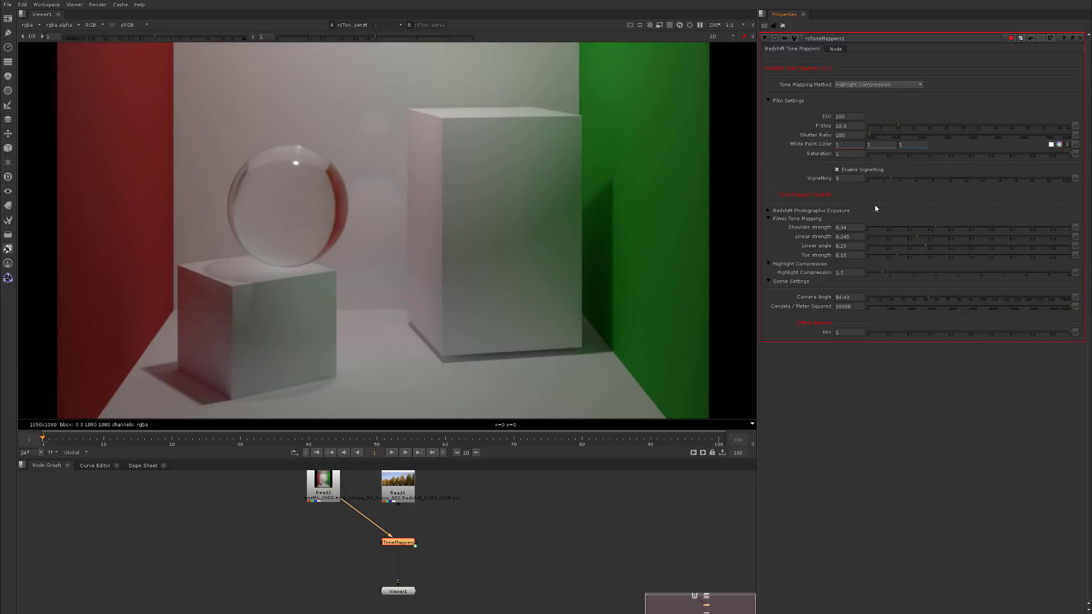
left_click_drag(870, 273, 867, 274)
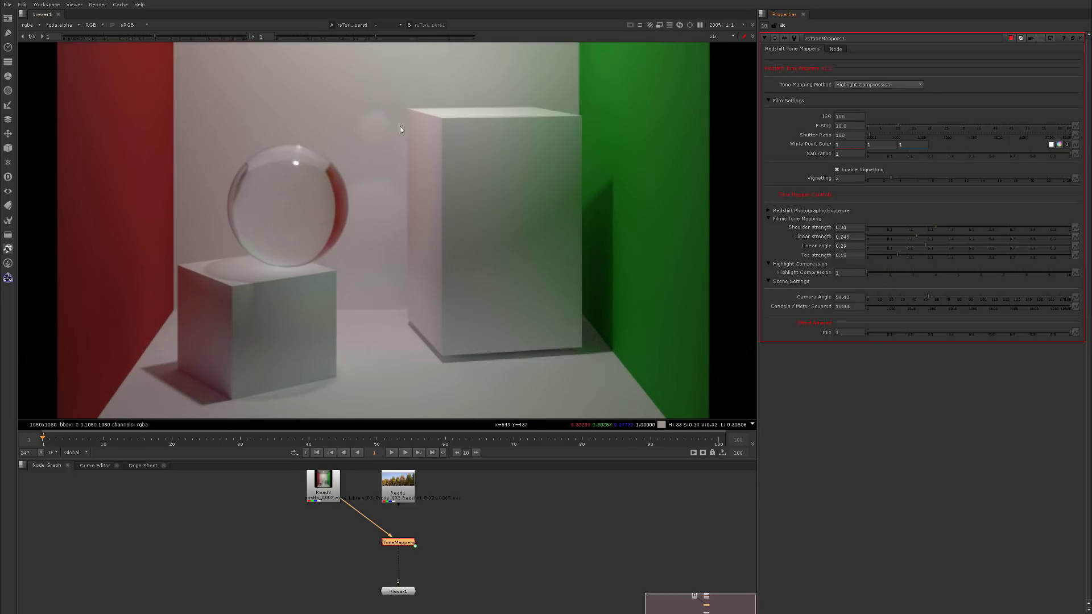
middle_click_drag(484, 63, 493, 230)
scroll(493, 229, "down", 5)
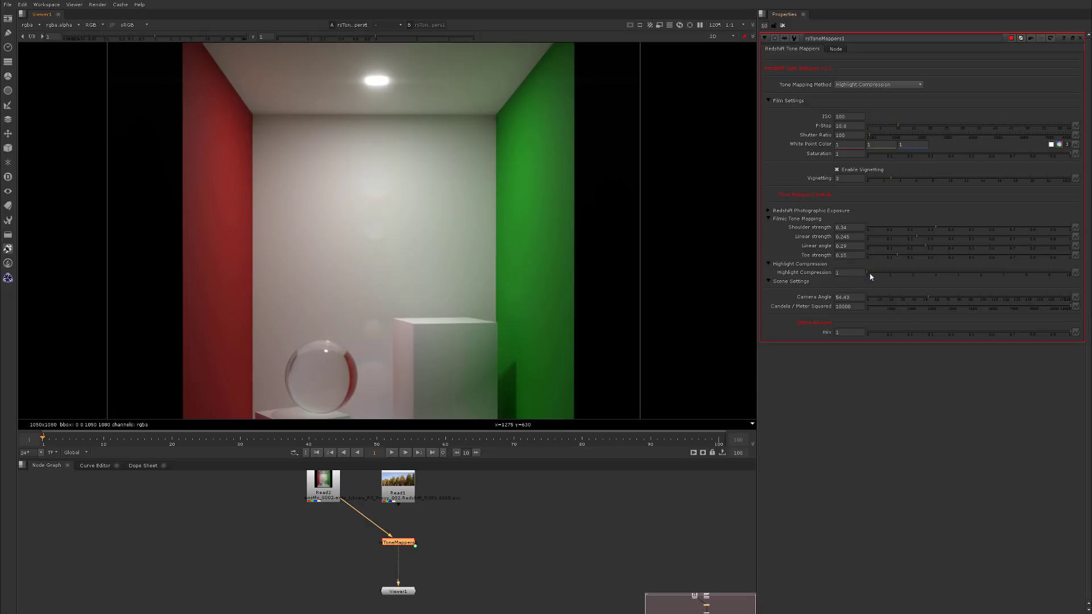
left_click_drag(873, 274, 766, 282)
Step: Switch to Filmic Tone Mapping, lower linear strength and angle to 0.05, and increase vignetting
left_click(899, 86)
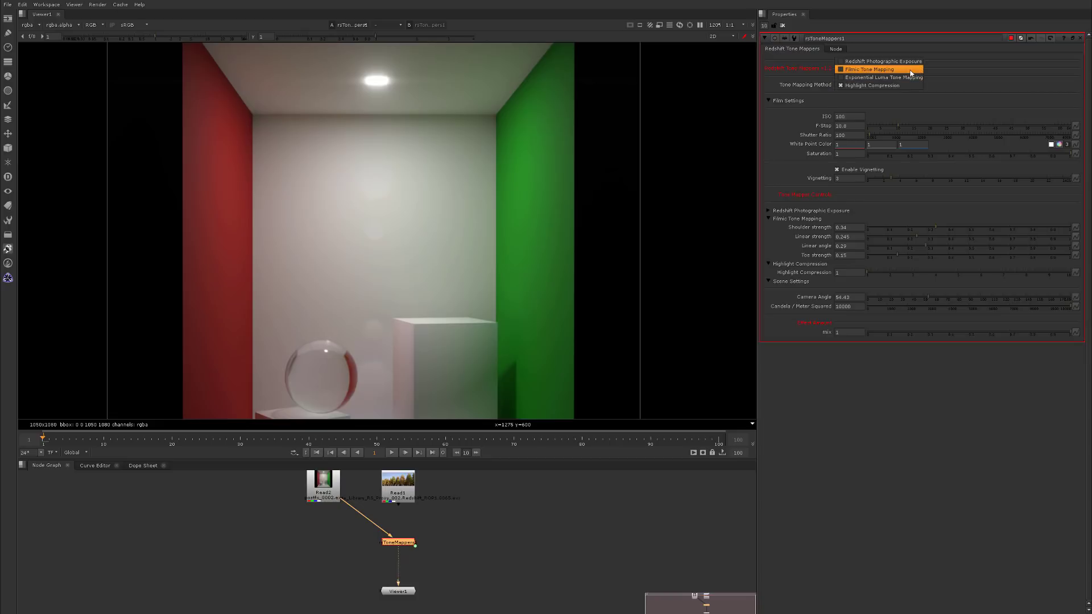
left_click(896, 68)
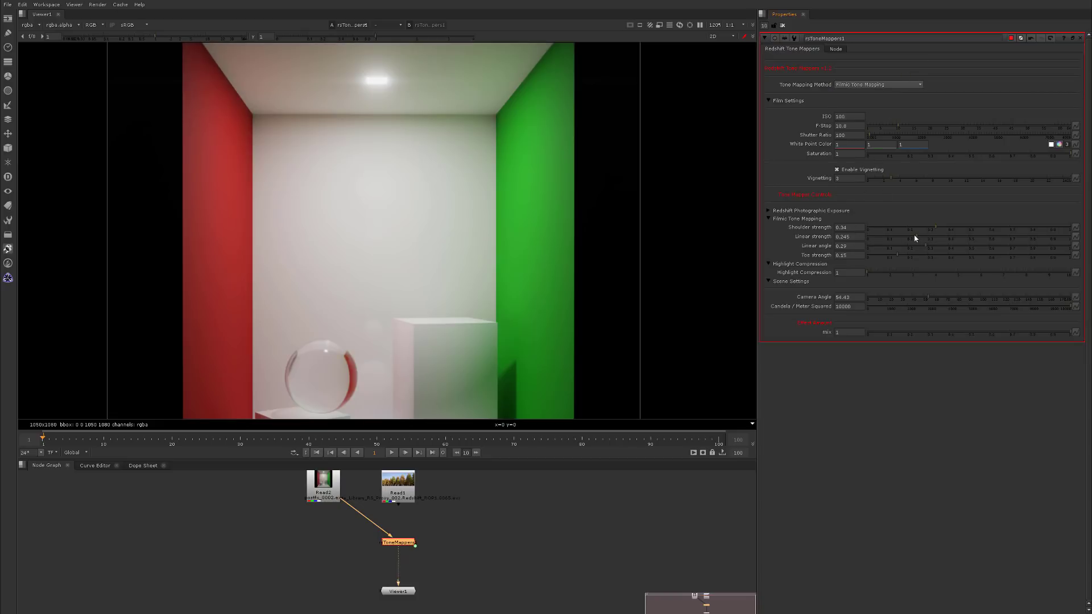
left_click_drag(917, 236, 895, 228)
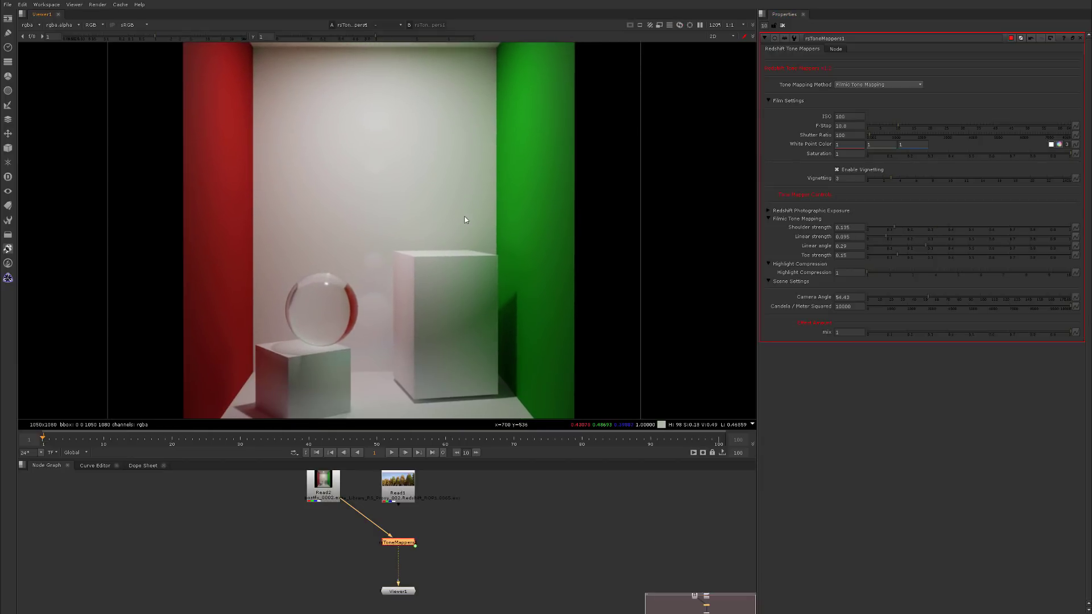
left_click_drag(926, 246, 878, 237)
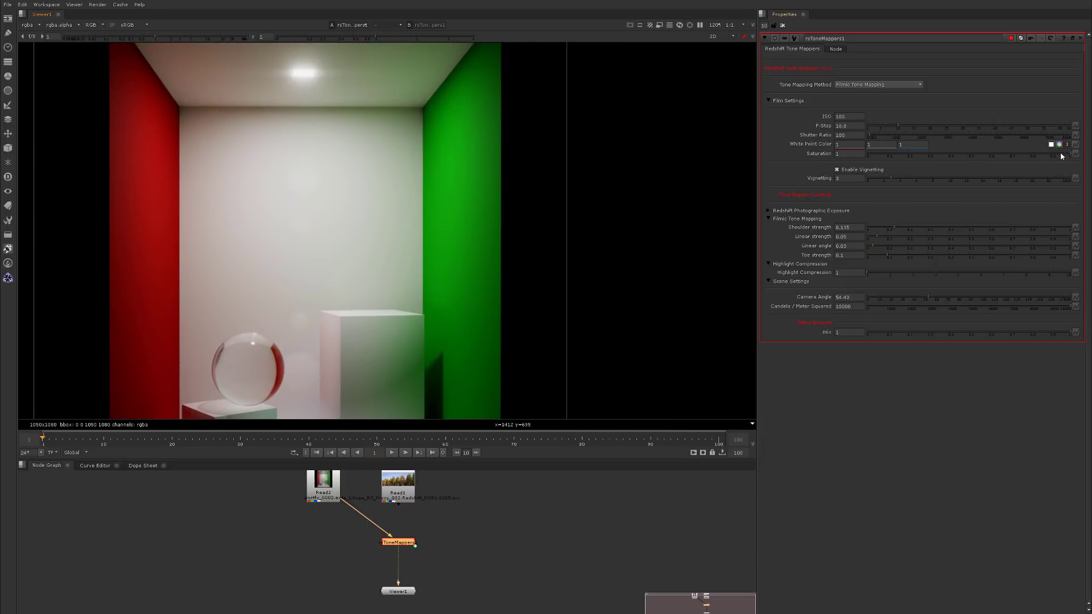
left_click_drag(1061, 156, 1036, 155)
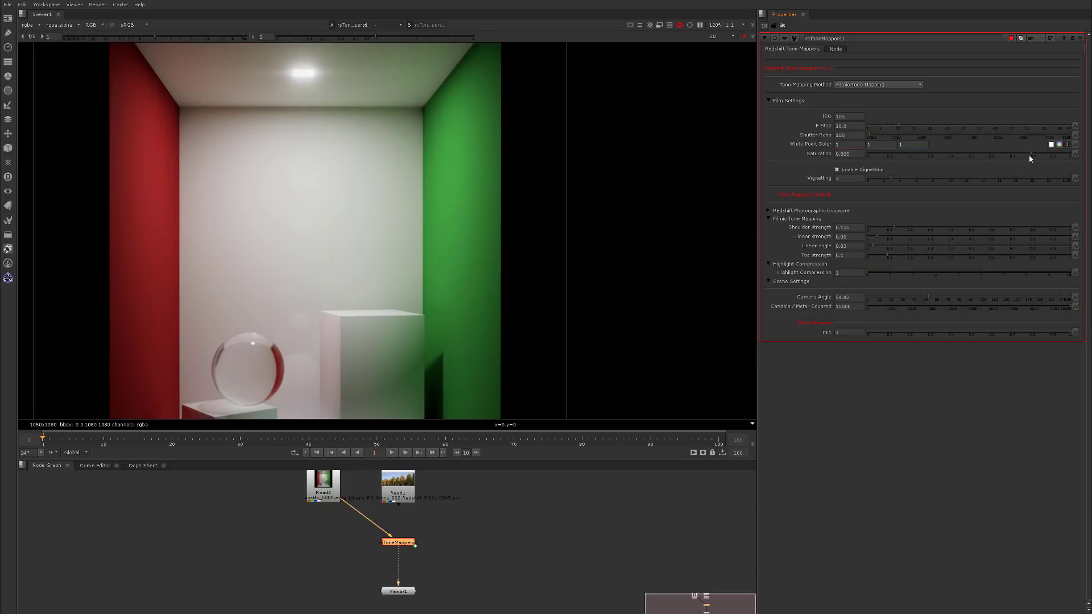
key("ctrl+z")
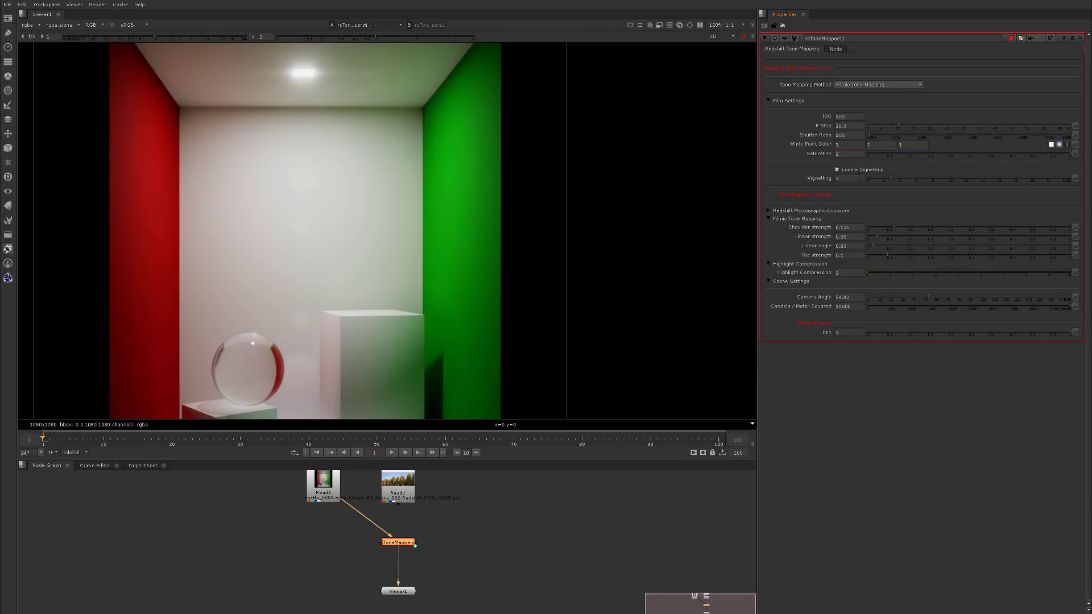
mouse_move(898, 180)
left_mouse_down()
mouse_move(981, 183)
mouse_move(906, 185)
mouse_move(915, 188)
left_mouse_up()
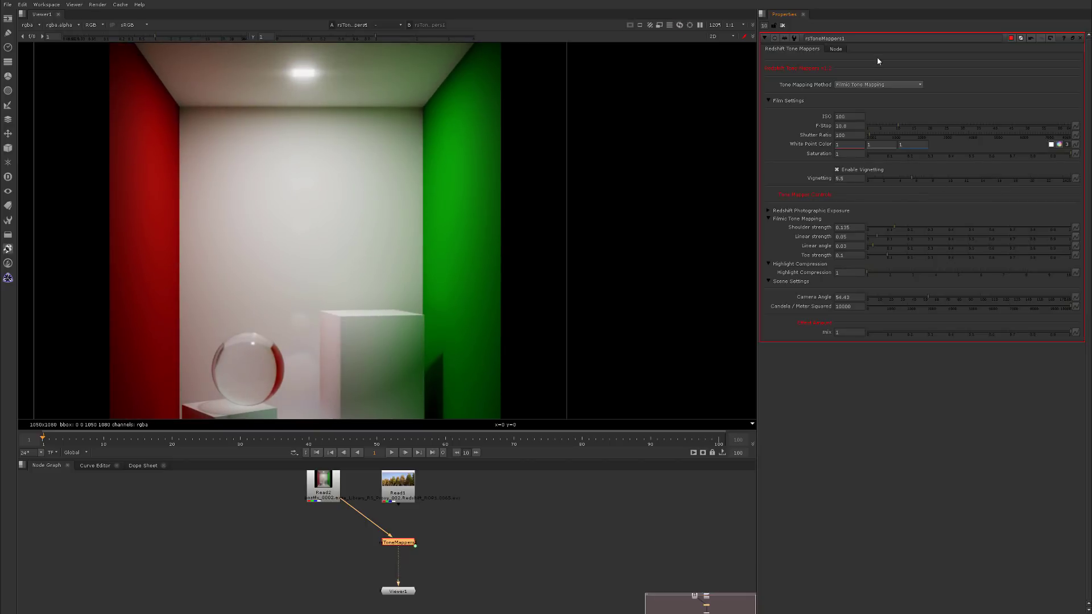
Step: Switch the tone mapping method from Filmic to Redshift Photographic Exposure and expand its settings group
left_click(857, 85)
left_click(870, 75)
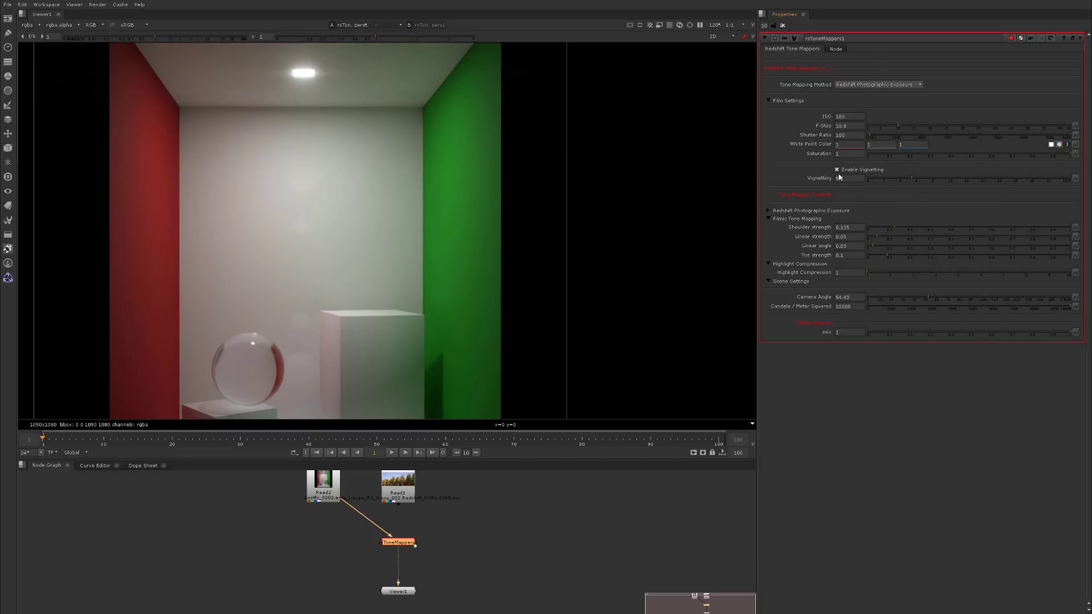
left_click(768, 218)
left_click(768, 211)
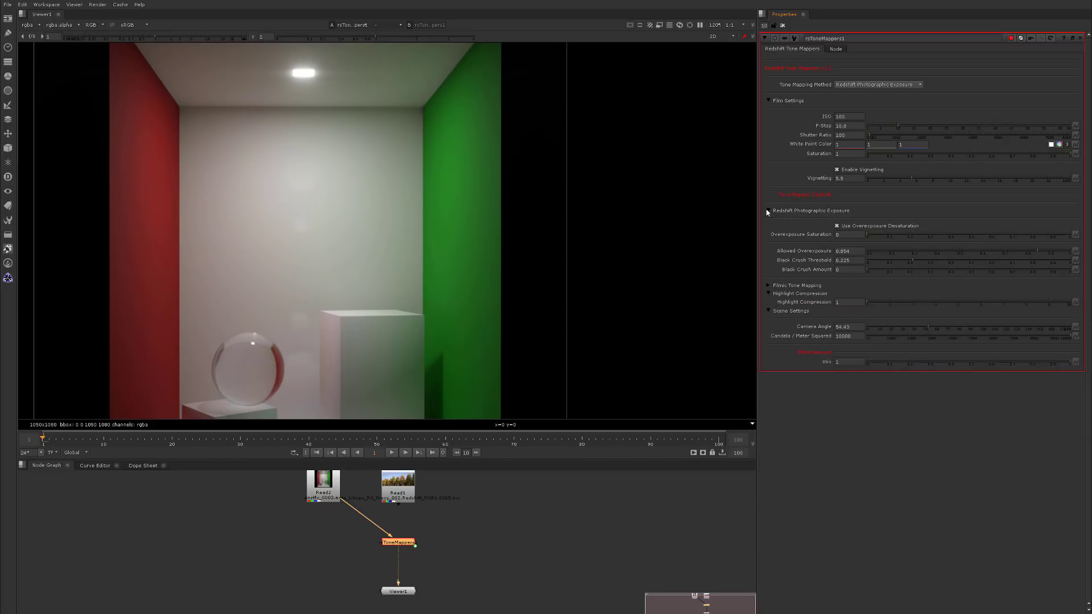
Step: Set Allowed Overexposure to 1 and Black Crush Amount to 0.09
left_click(767, 286)
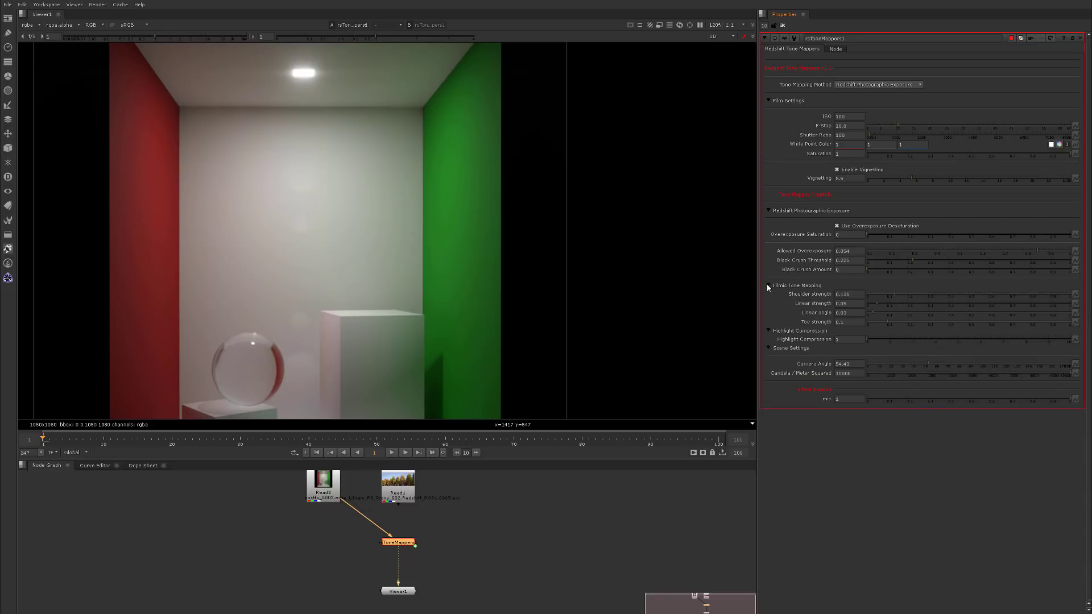
left_click(767, 286)
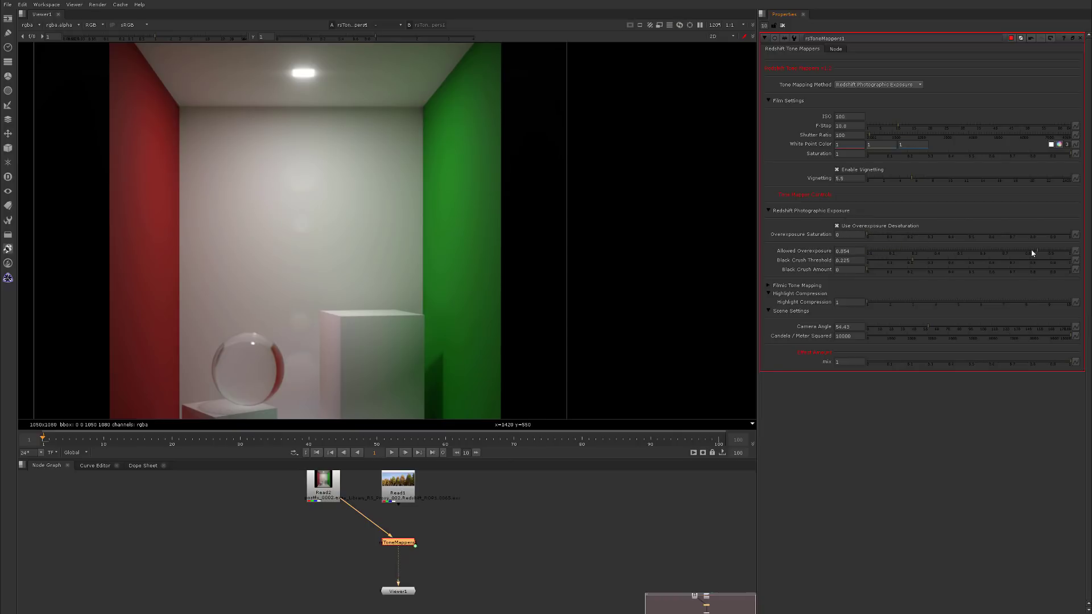
left_click_drag(1032, 253, 1071, 253)
left_click_drag(873, 273, 885, 274)
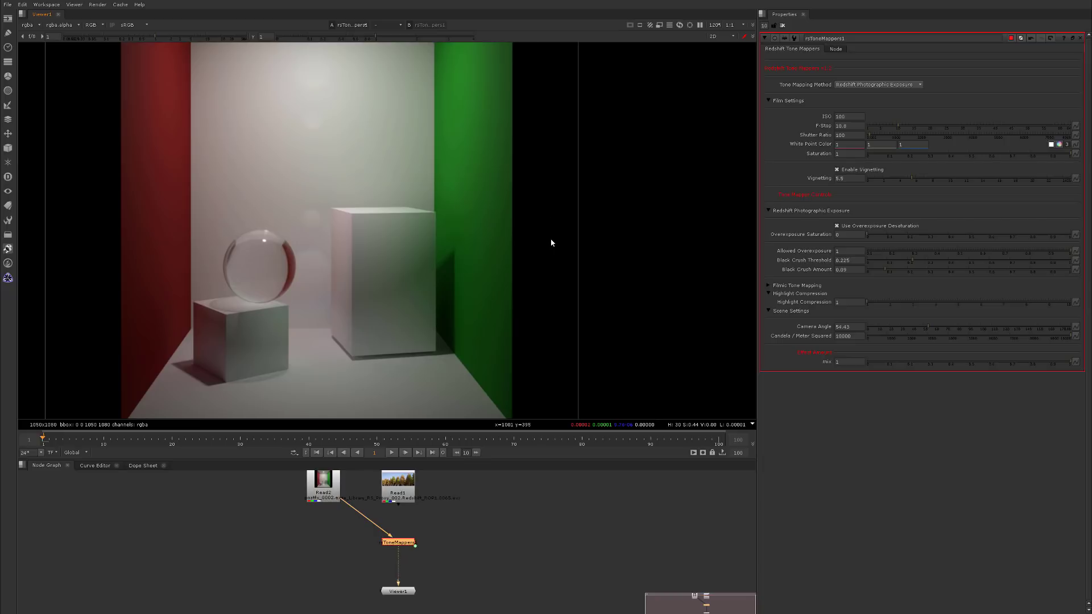
middle_click_drag(565, 195, 589, 163)
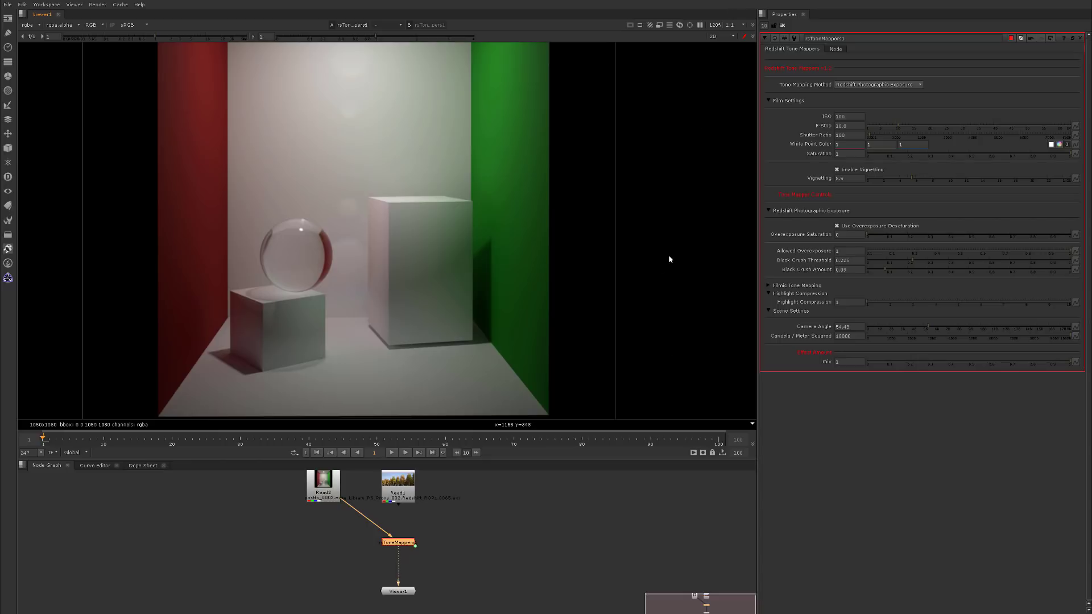
left_click_drag(1027, 362, 1071, 363)
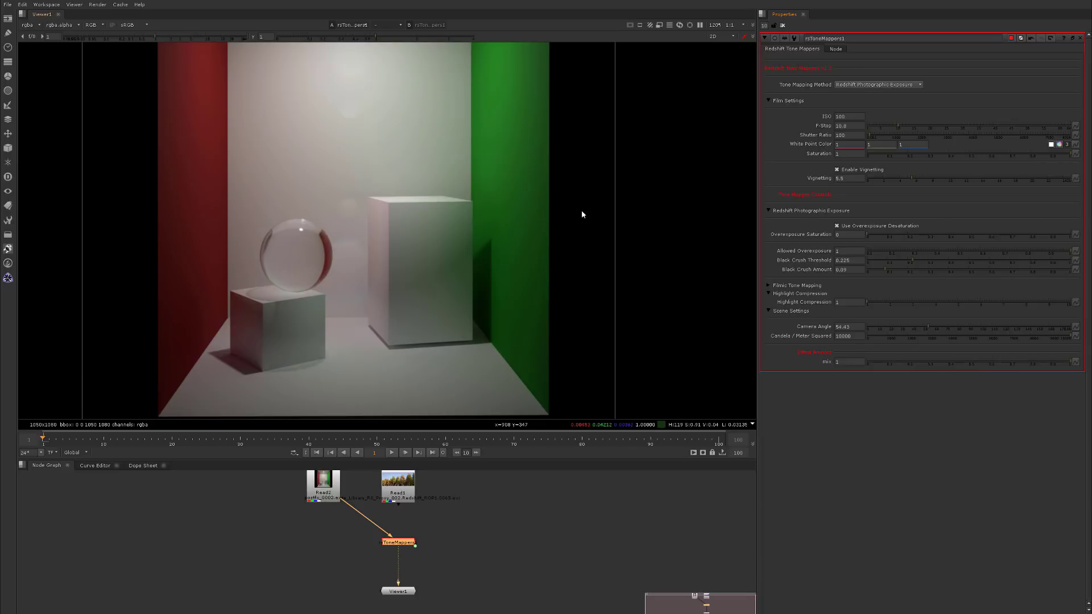